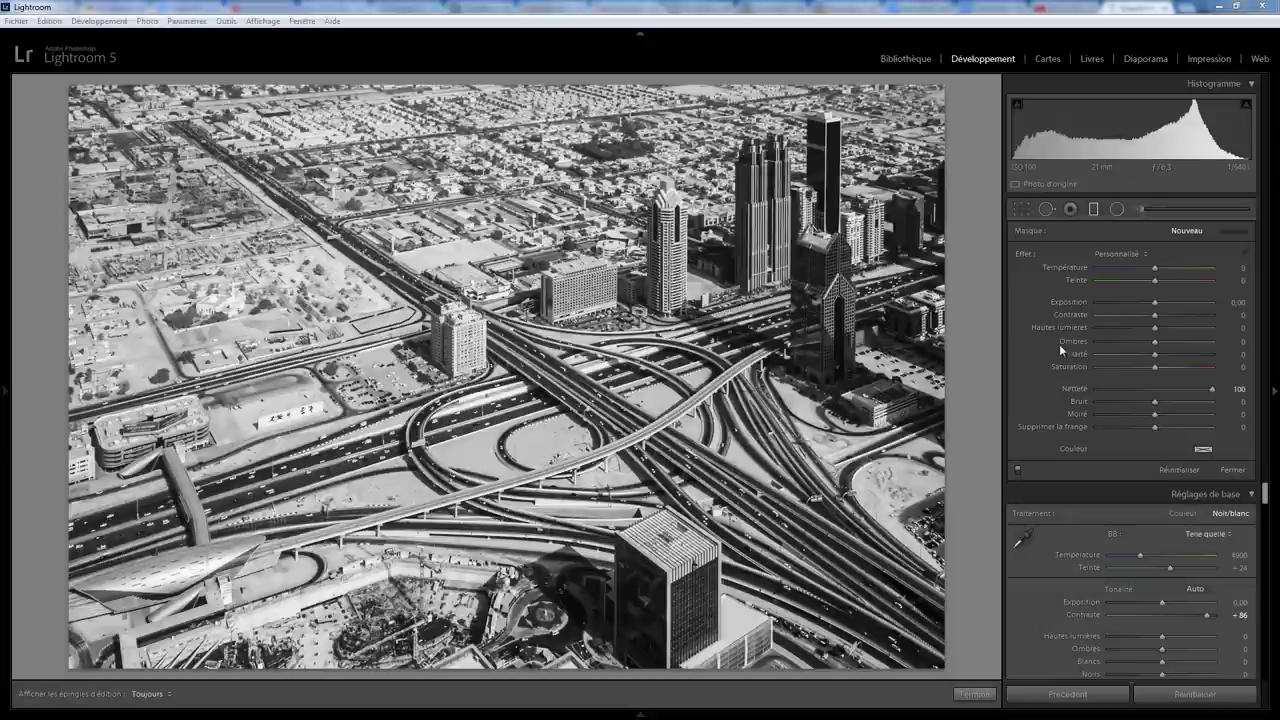
- Add an angled graduated filter across the top of the photo with Sharpness -100
click(1096, 209)
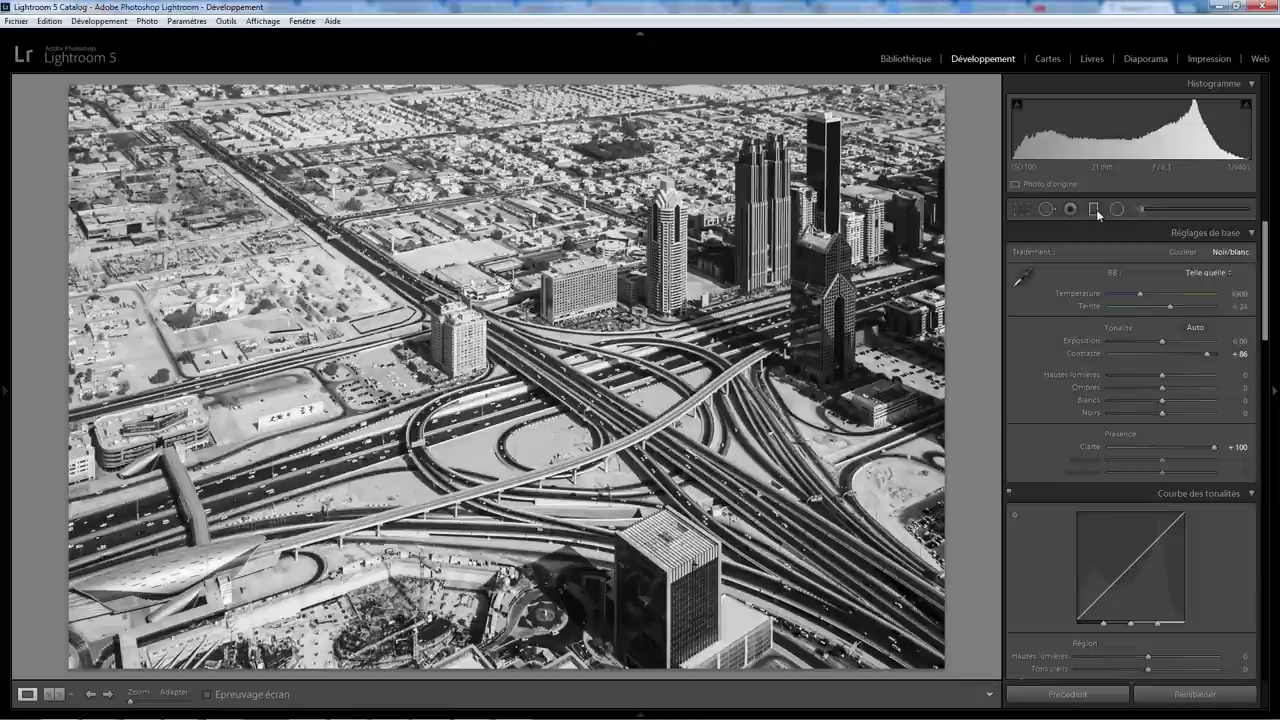
click(1094, 209)
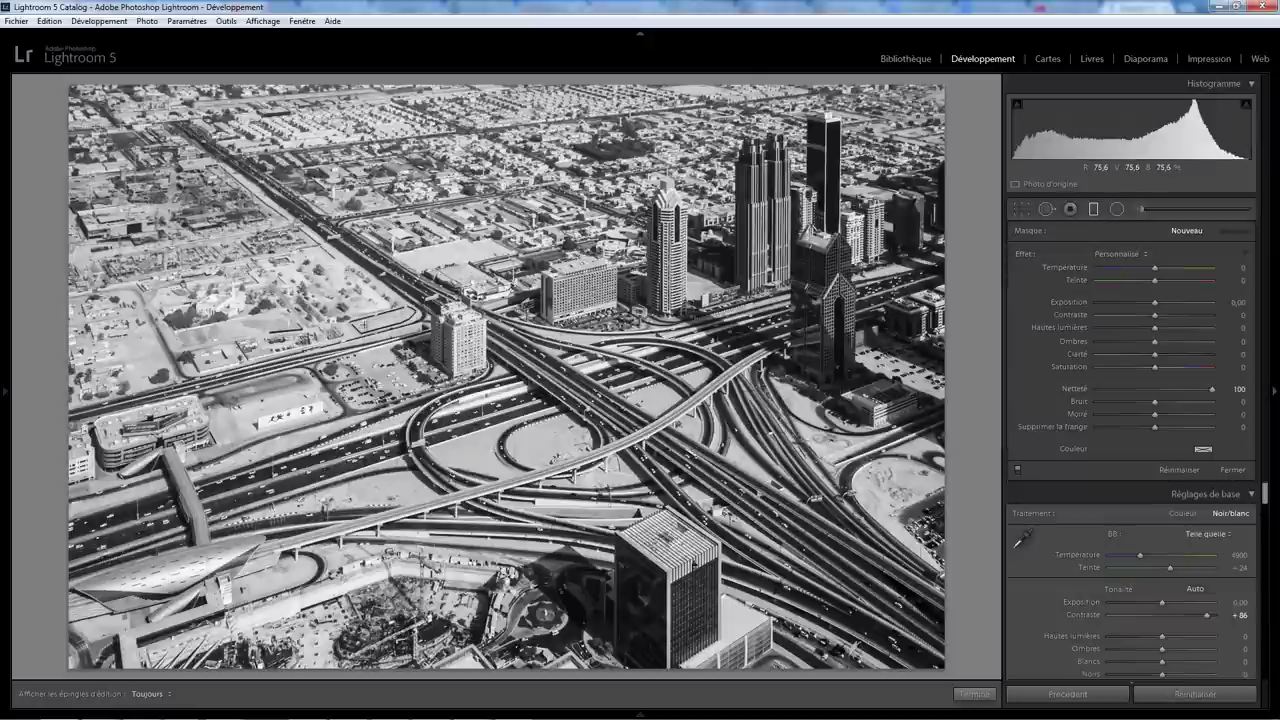
drag(366, 316, 368, 333)
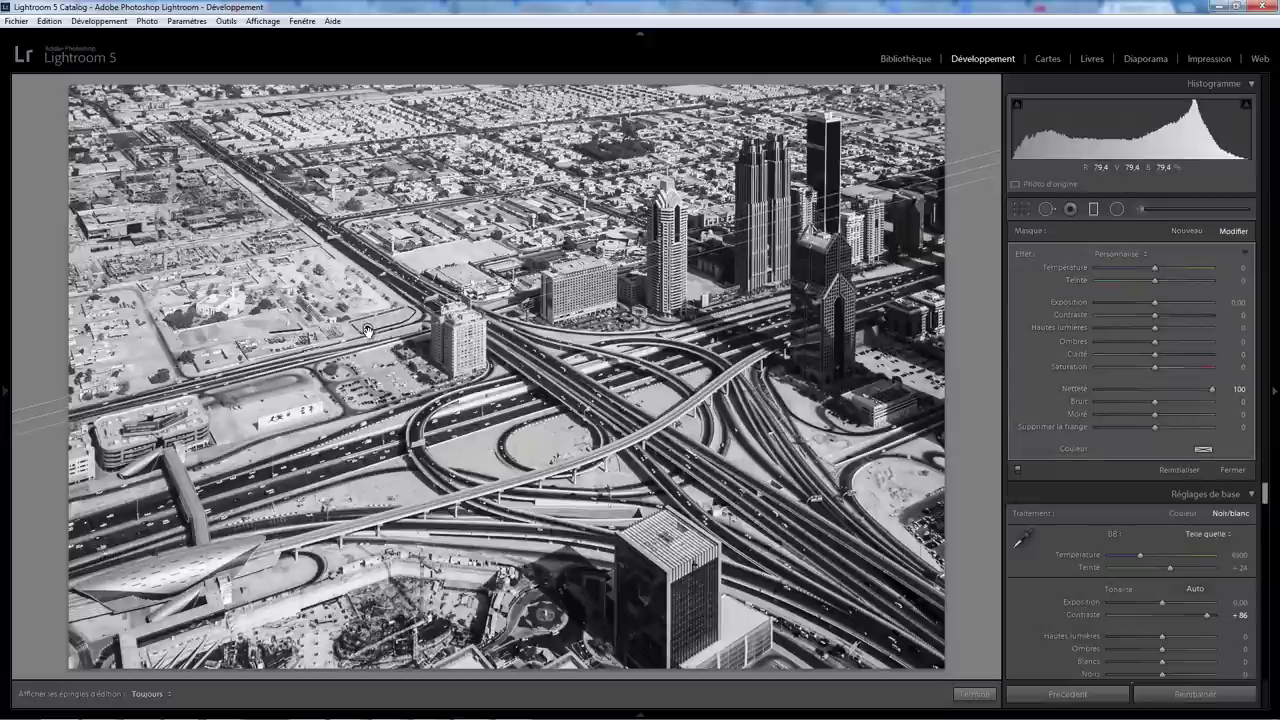
drag(364, 342, 372, 344)
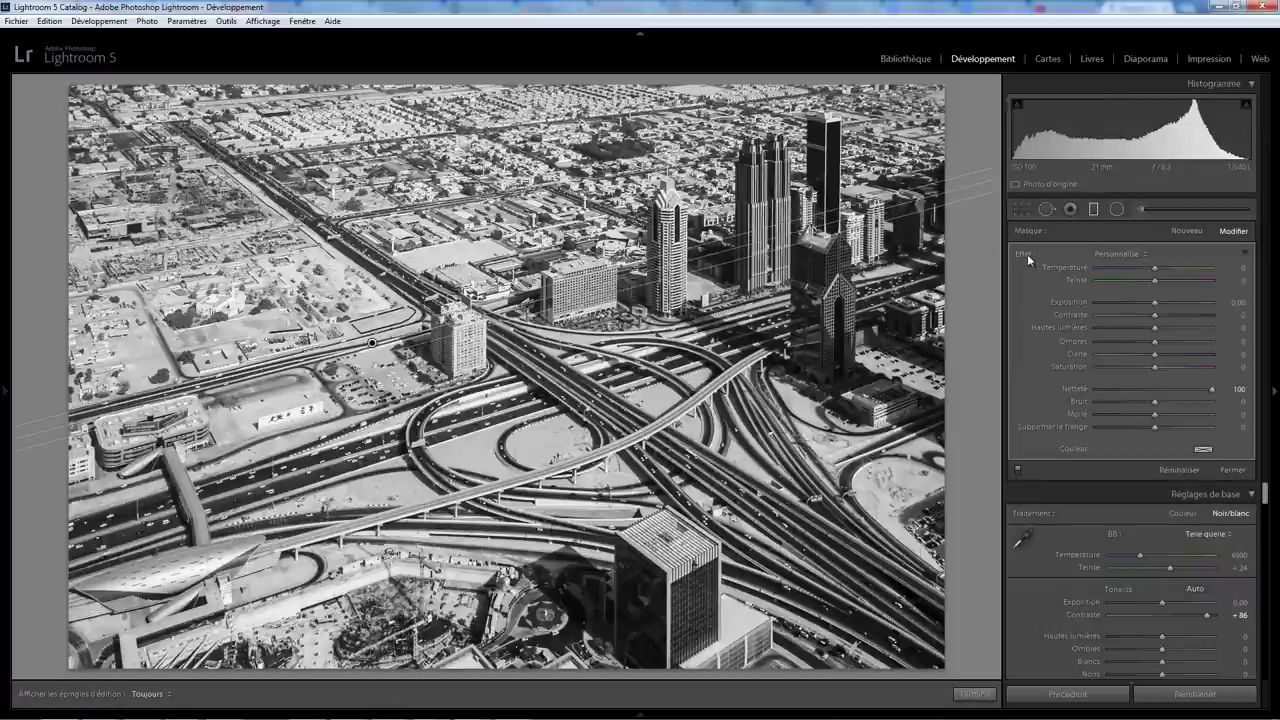
double_click(1155, 390)
drag(1155, 393, 1050, 394)
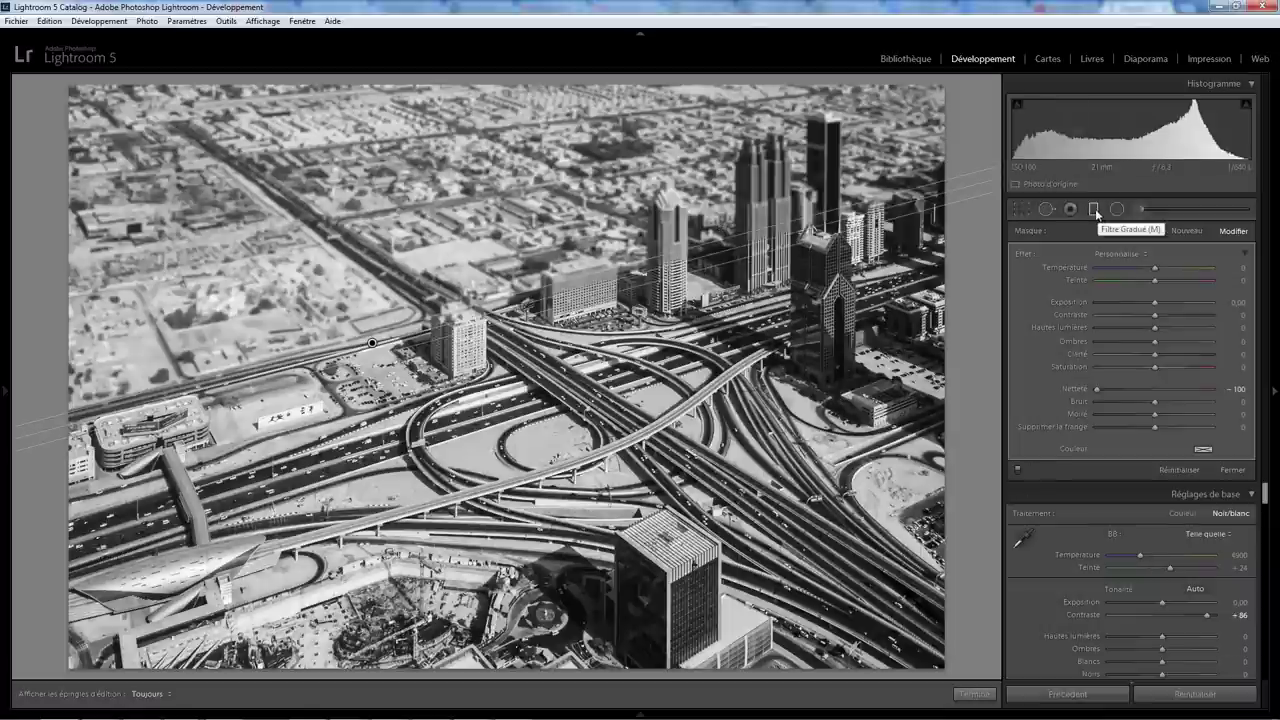
- Add a new tilted graduated filter rising from the bottom edge at Sharpness -100
click(1184, 233)
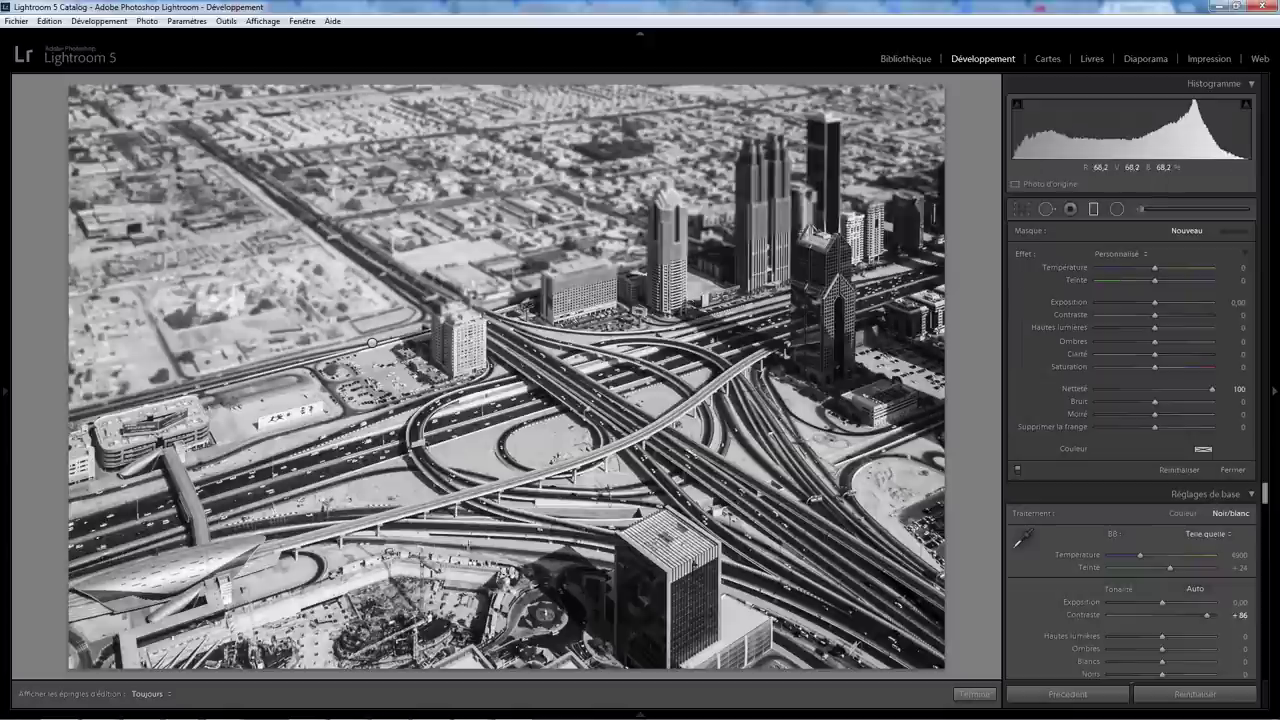
drag(537, 503, 530, 490)
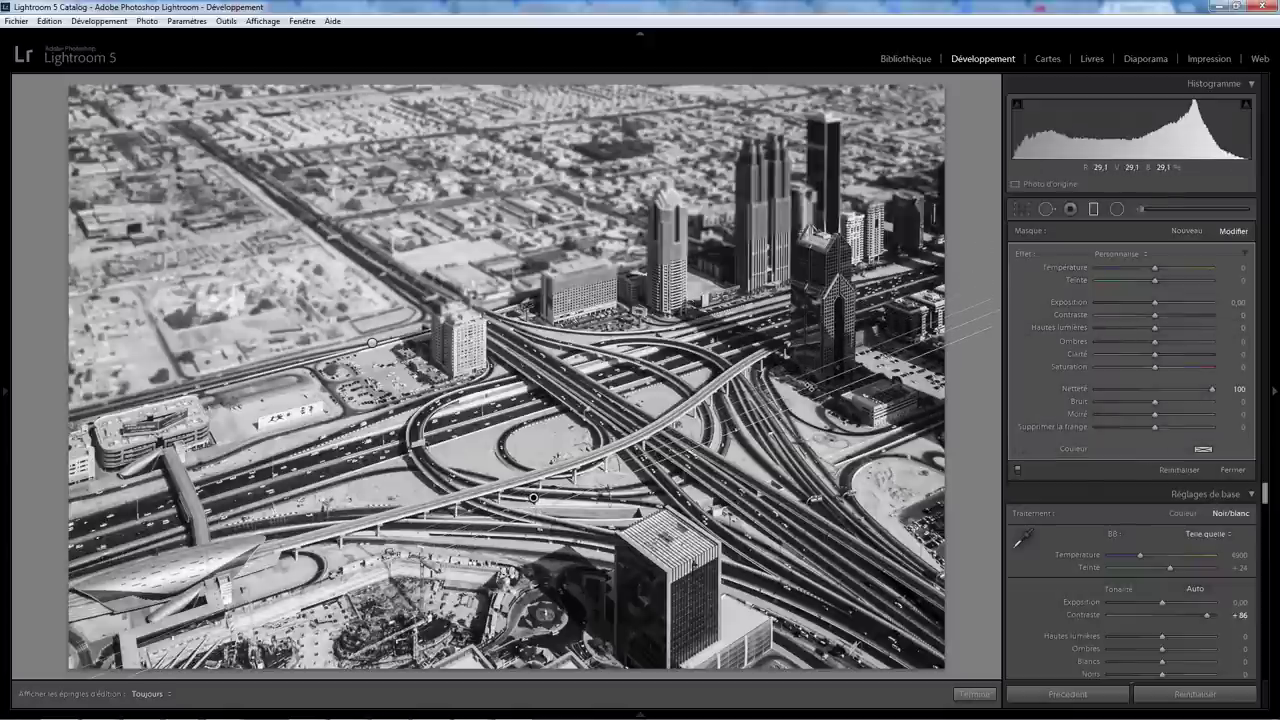
drag(812, 386, 816, 392)
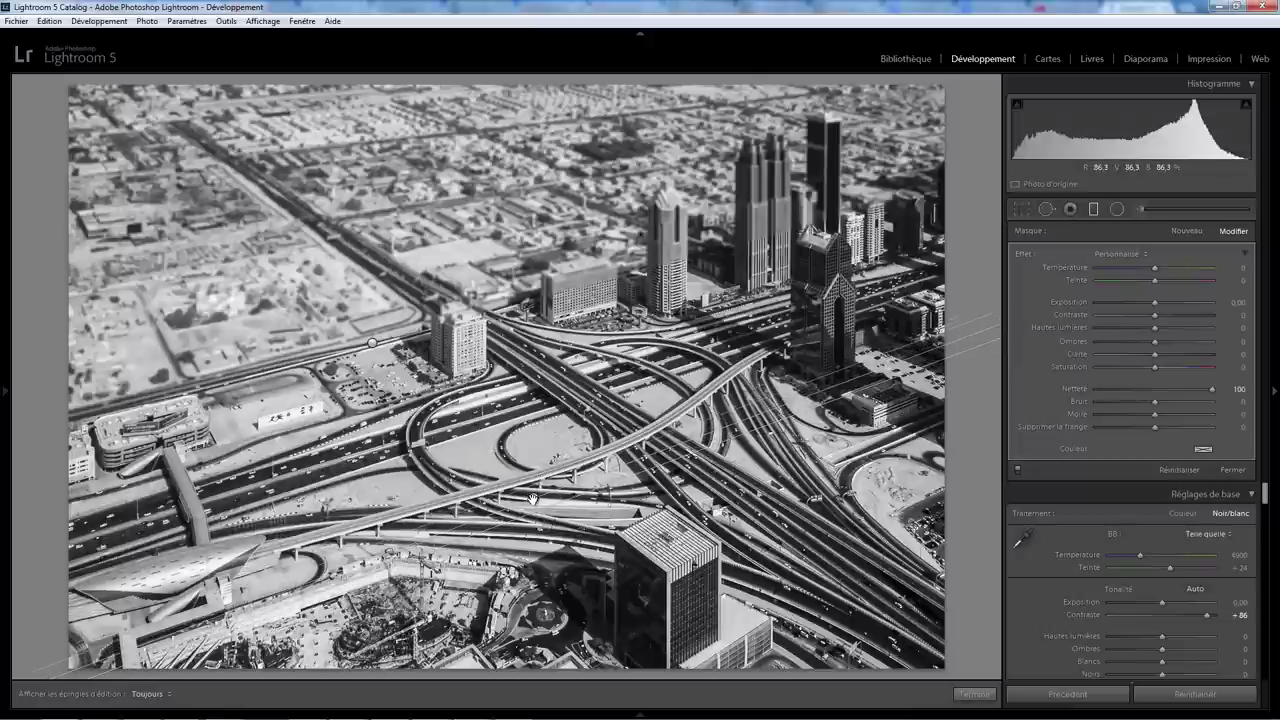
drag(533, 496, 533, 488)
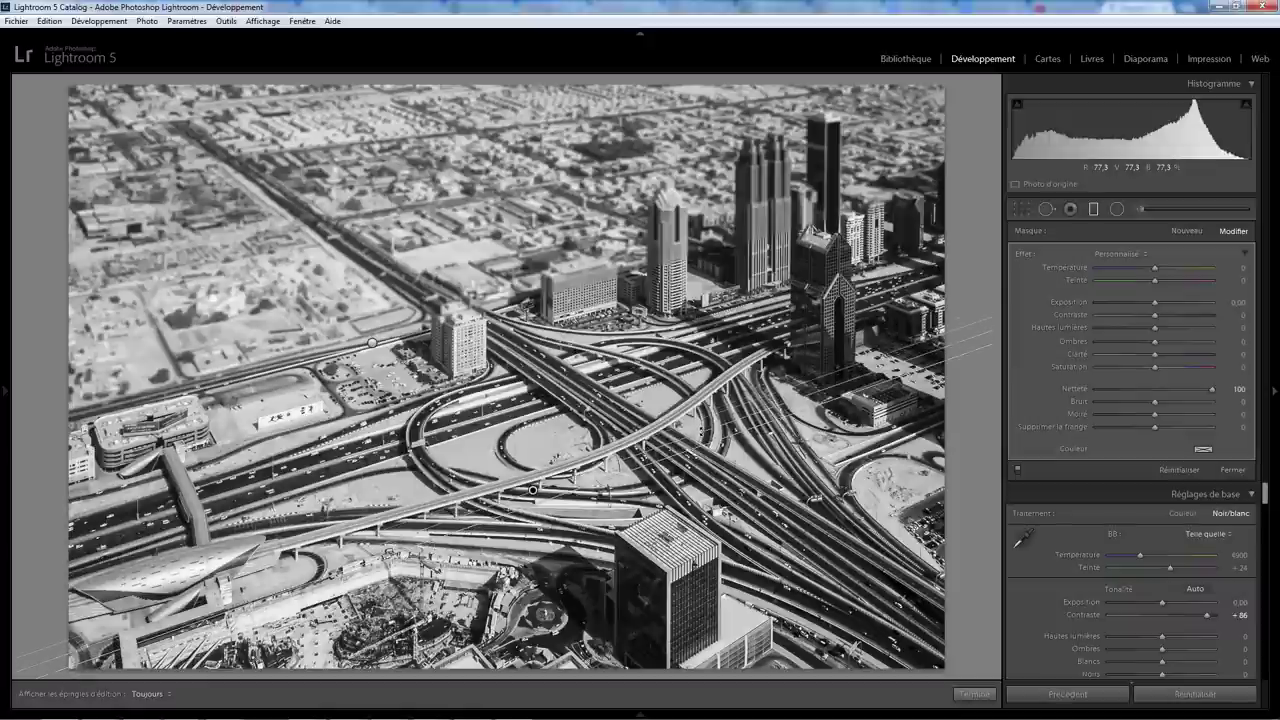
drag(533, 490, 533, 490)
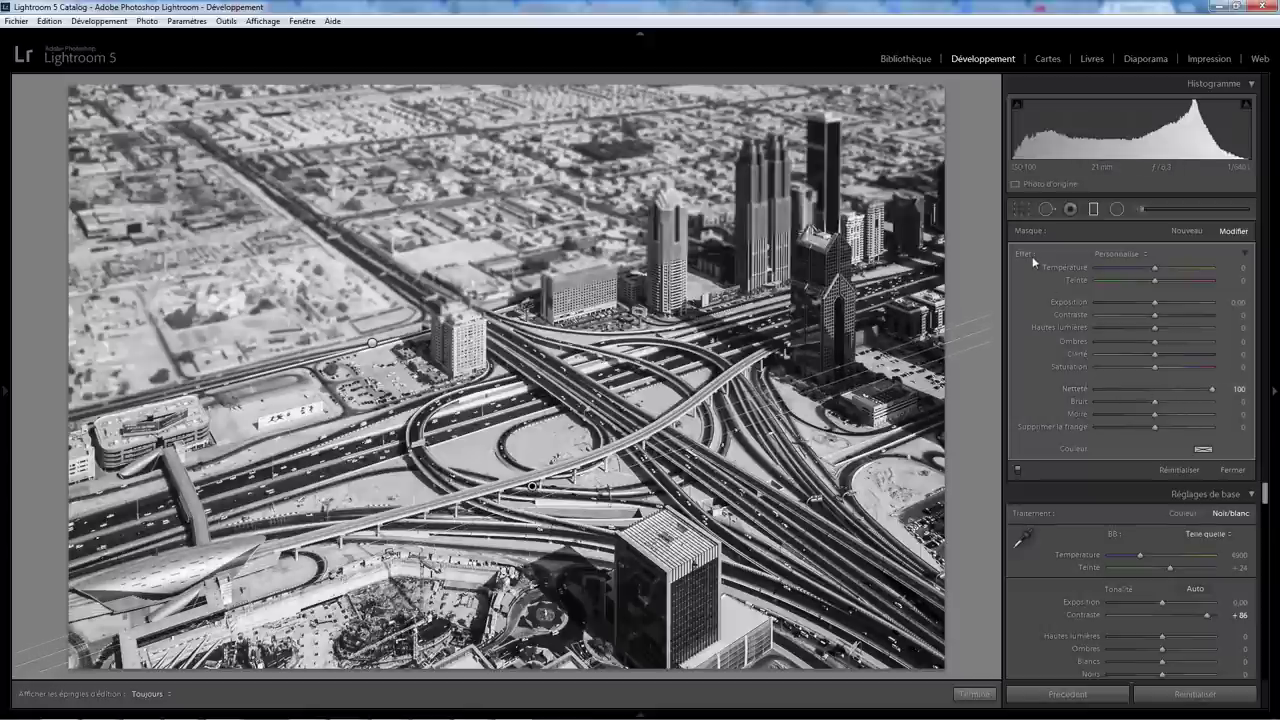
drag(1075, 388, 1017, 394)
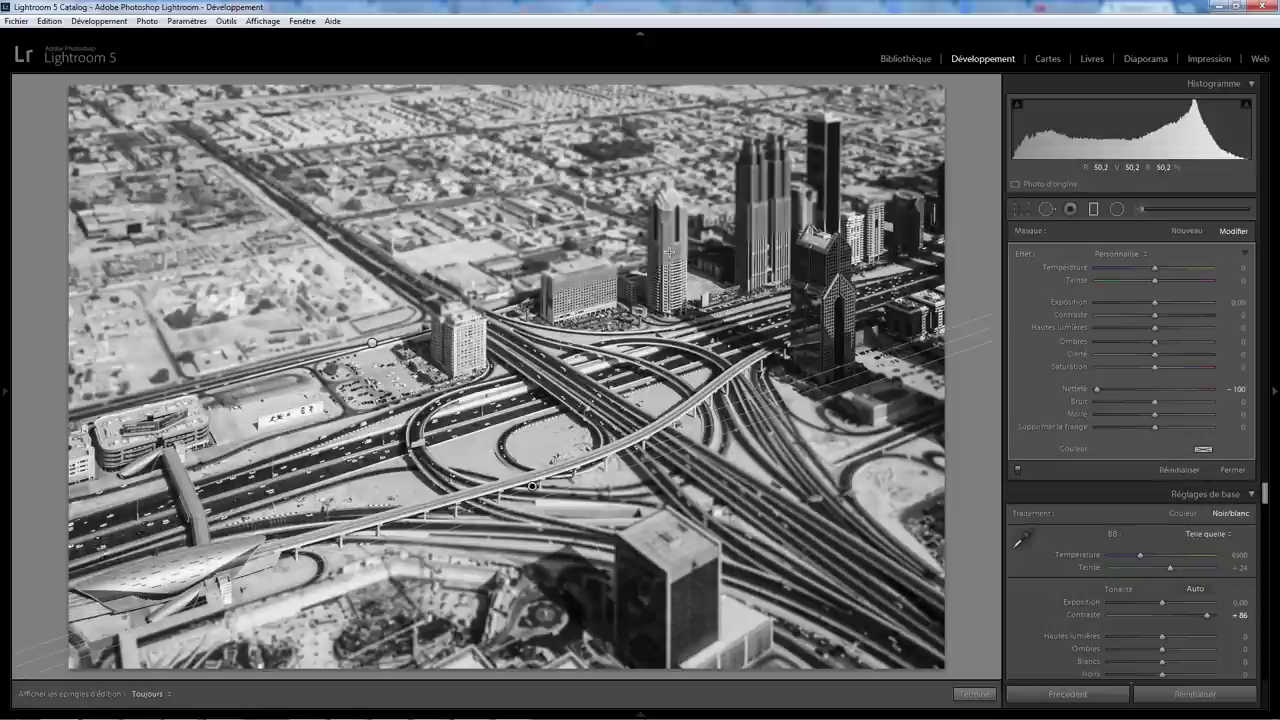
- Set the Adjustment Brush to Sharpness 100 and paint over the tall central tower
click(1139, 209)
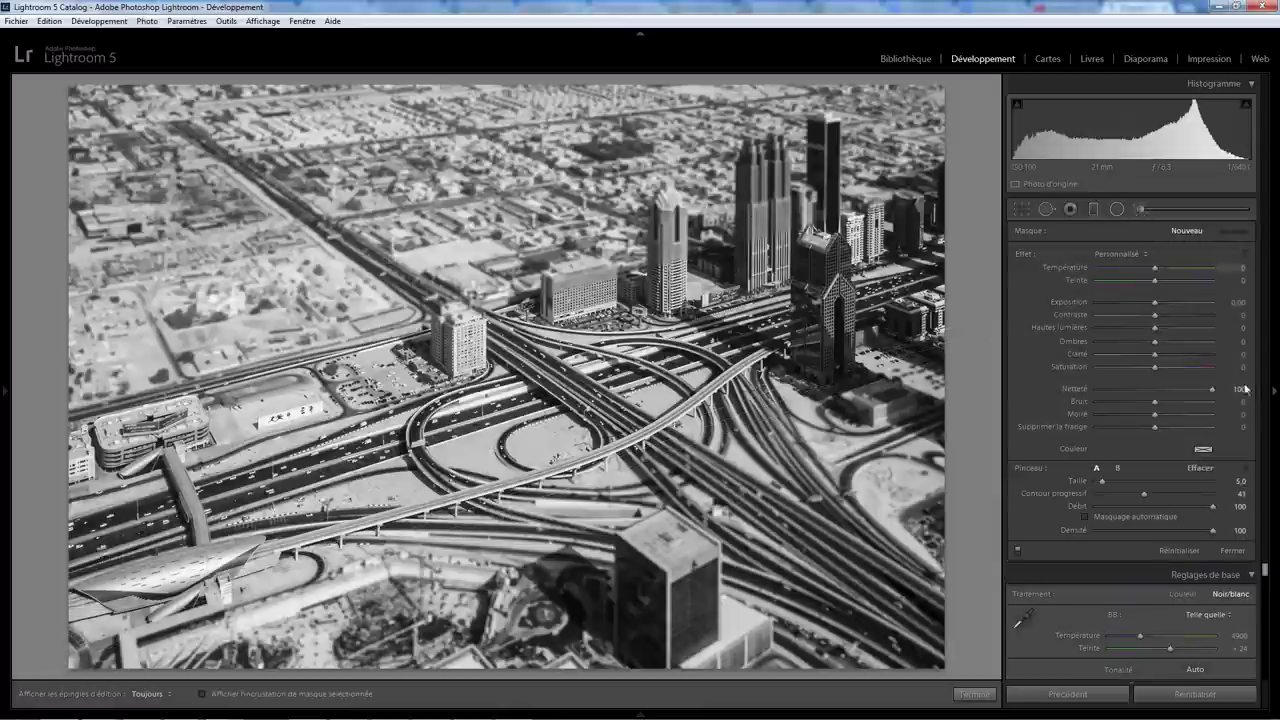
mouse_move(1212, 389)
mouse_down()
mouse_move(1097, 392)
mouse_move(1153, 397)
mouse_up()
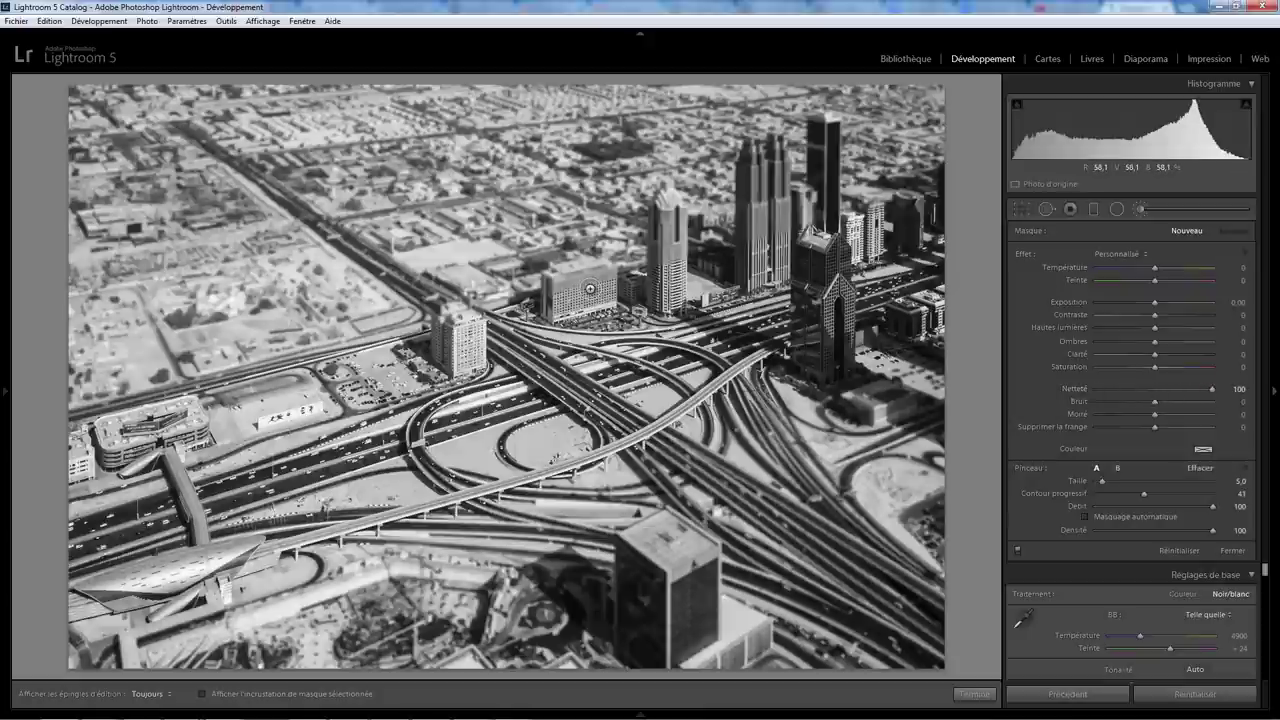
key(h)
drag(664, 262, 684, 248)
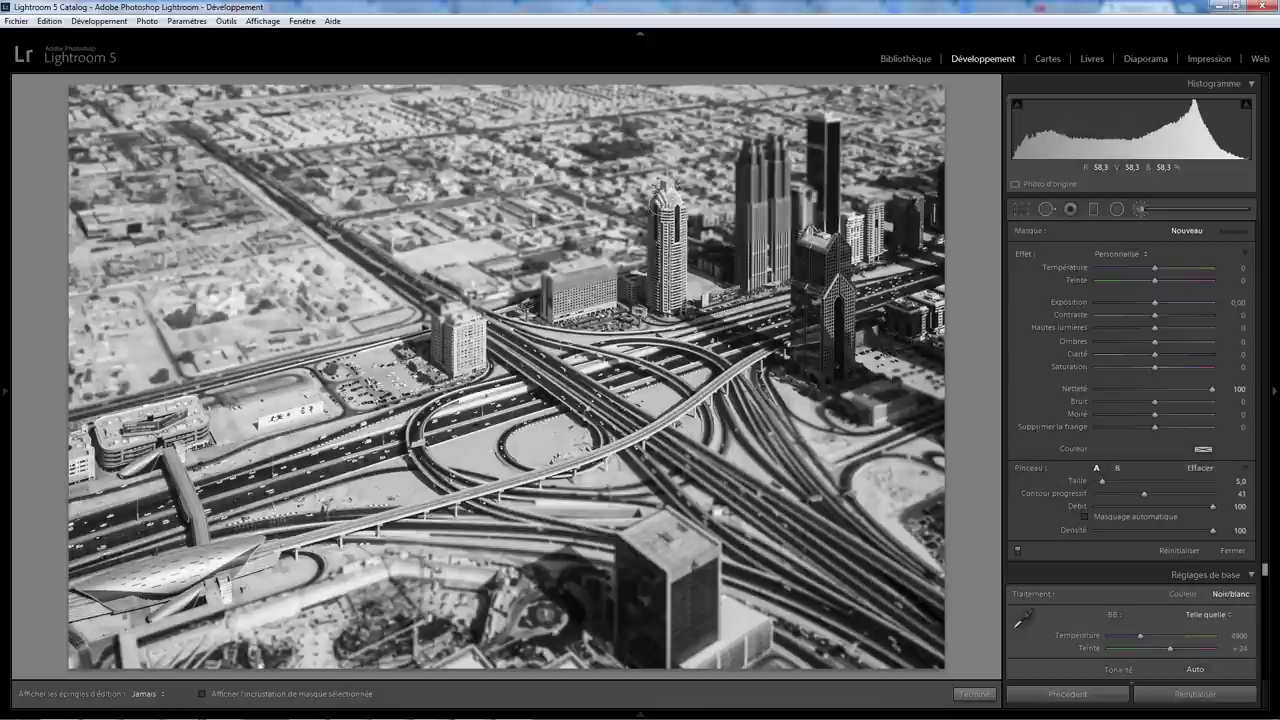
drag(660, 195, 652, 238)
mouse_move(652, 238)
mouse_down()
mouse_move(613, 278)
mouse_move(546, 285)
mouse_up()
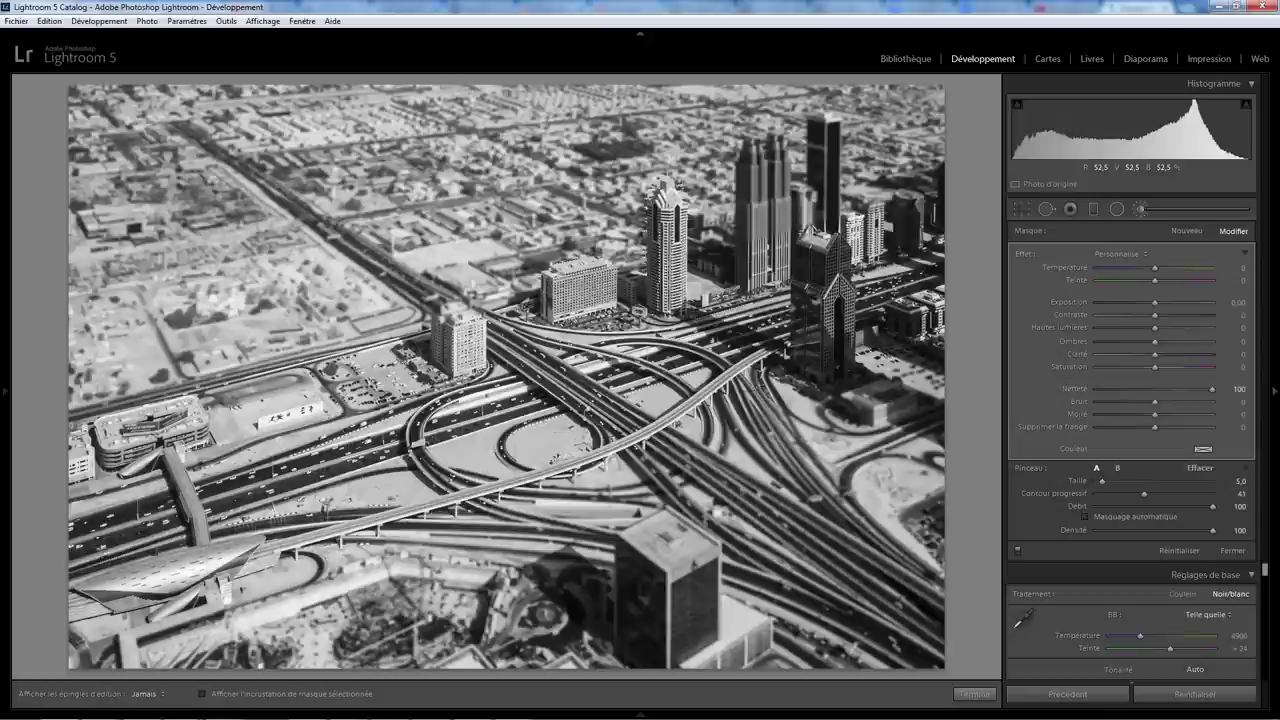
- Brush sharpness onto the small building, left tall tower and dark tower, then close the brush
key(h)
drag(446, 305, 435, 298)
mouse_move(745, 262)
mouse_down()
mouse_move(742, 135)
mouse_move(792, 195)
mouse_move(772, 238)
mouse_up()
key(h)
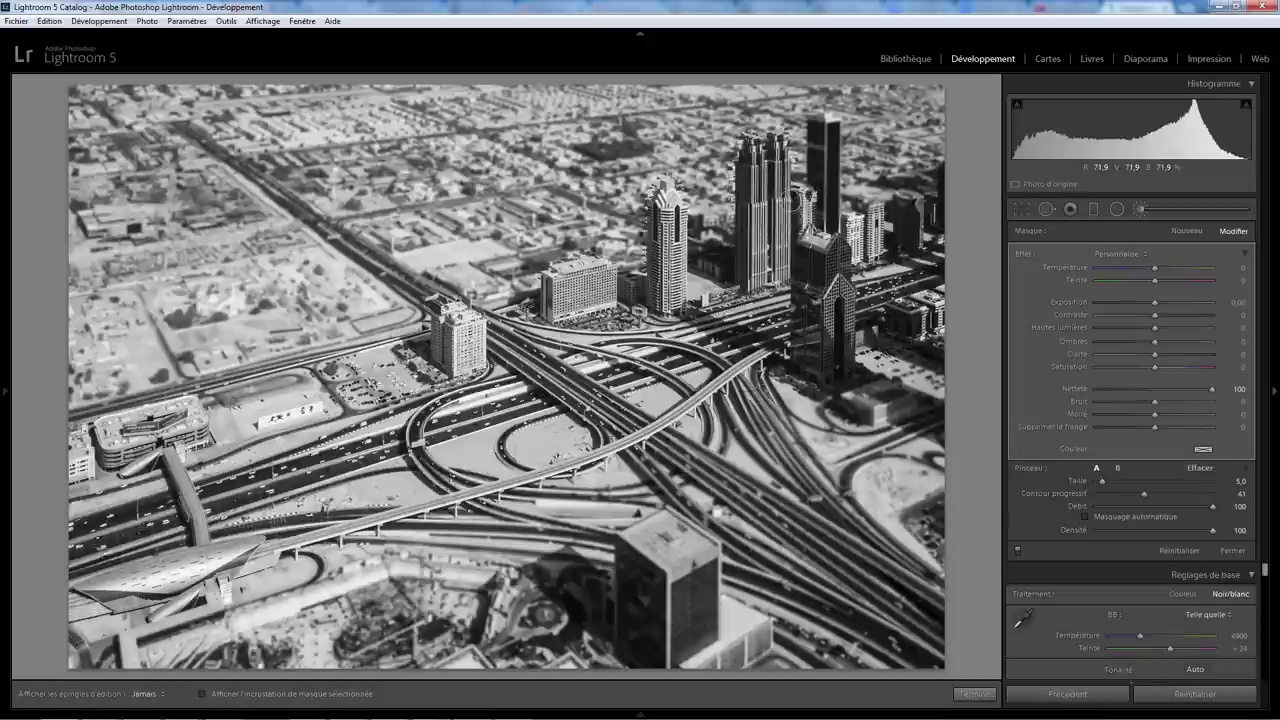
mouse_move(813, 125)
mouse_down()
mouse_move(838, 245)
mouse_move(861, 204)
mouse_move(912, 218)
mouse_up()
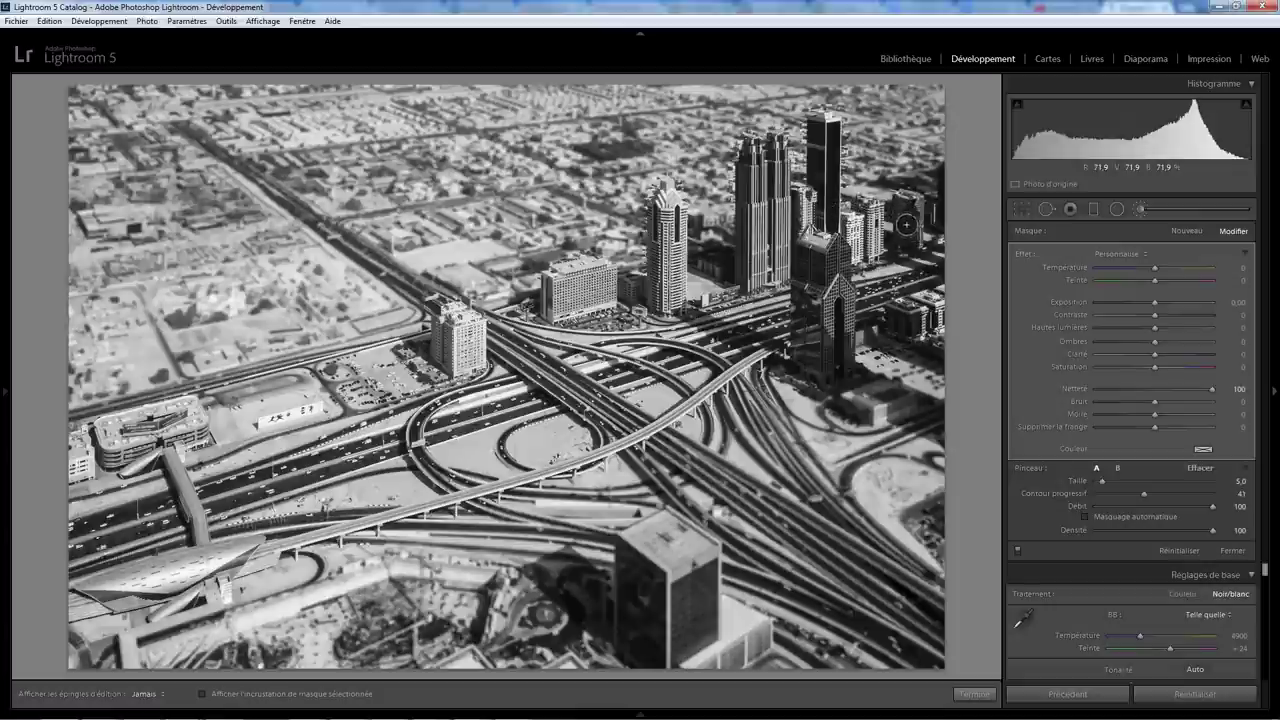
key(h)
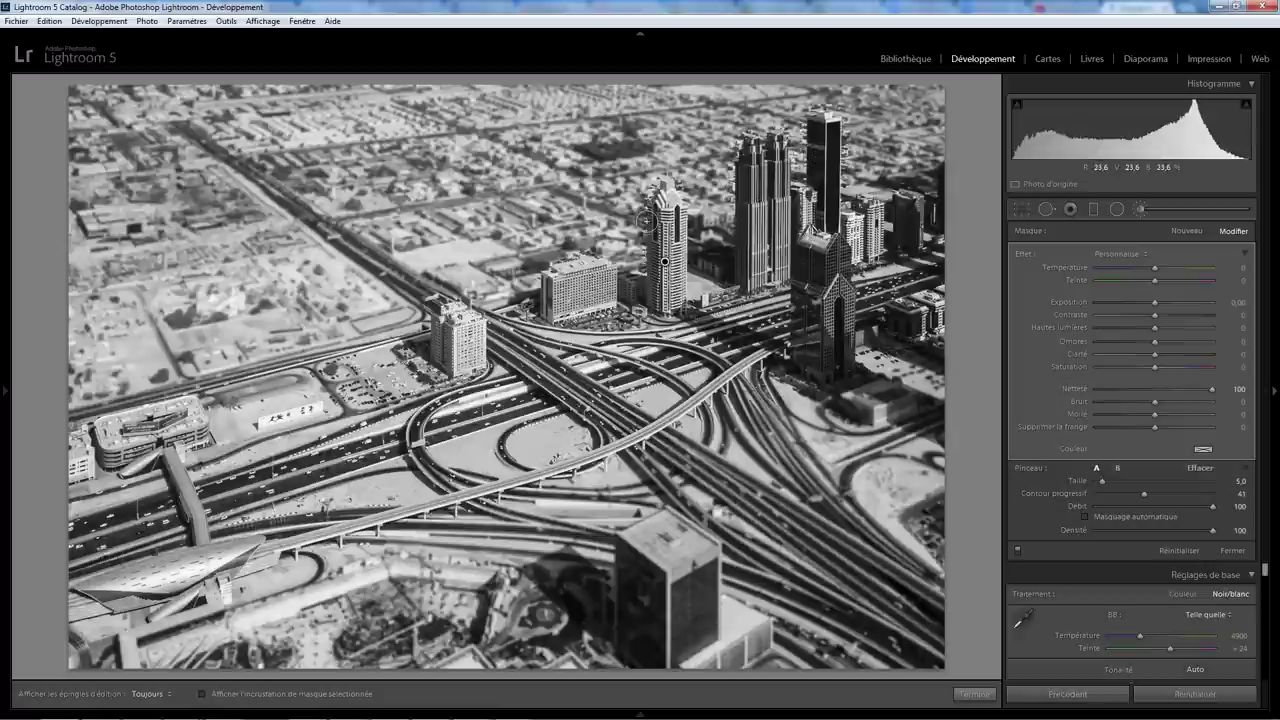
key(k)
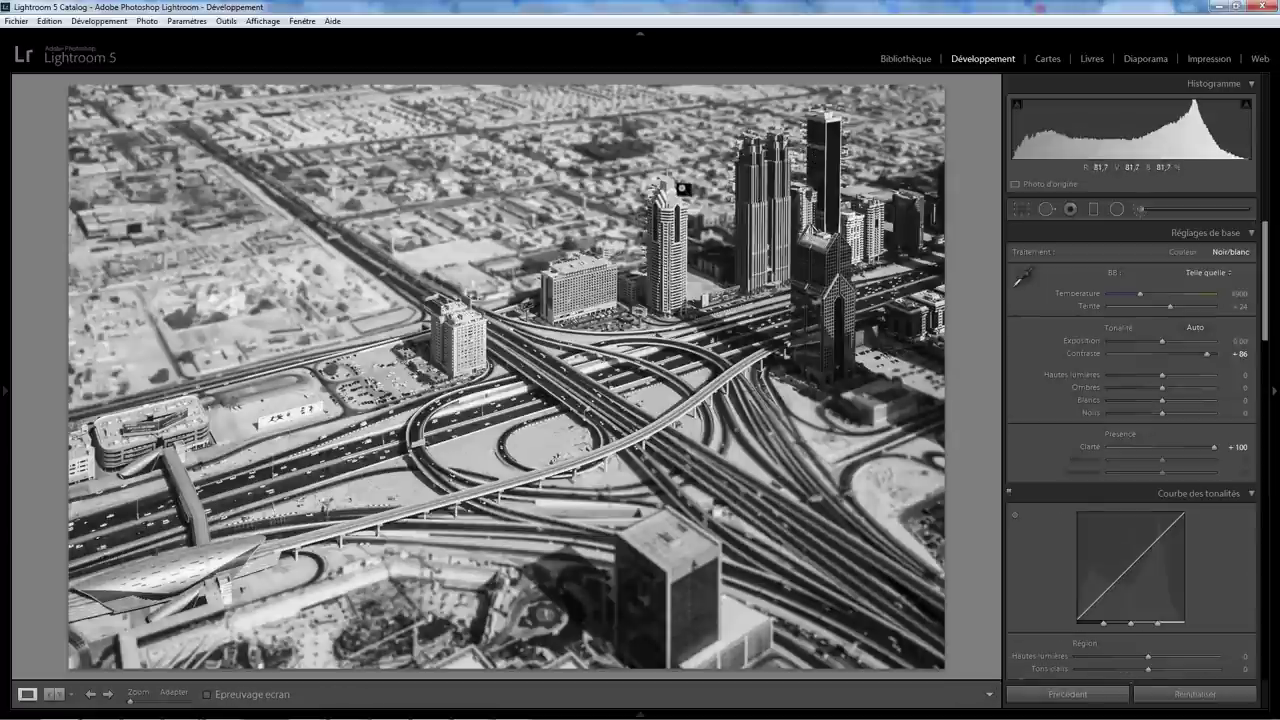
- At 1:1 zoom, erase the brush mask along the tower's left edge and roof line
click(674, 186)
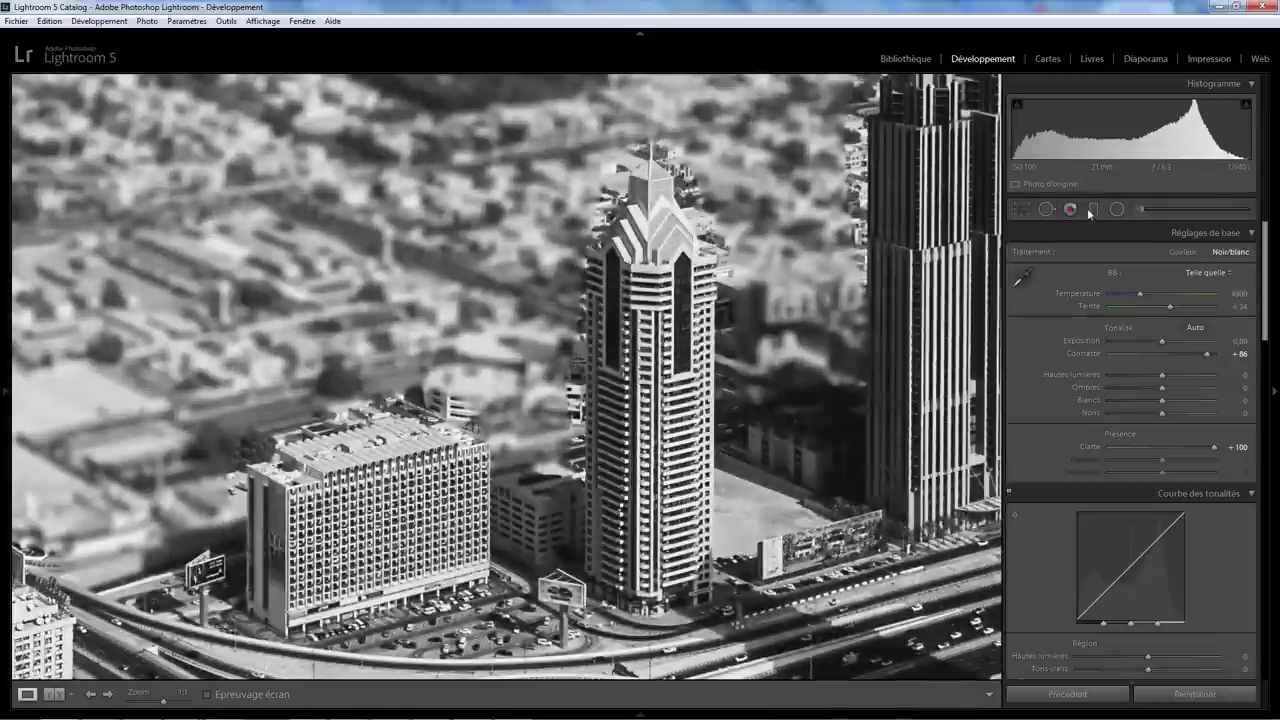
click(1140, 209)
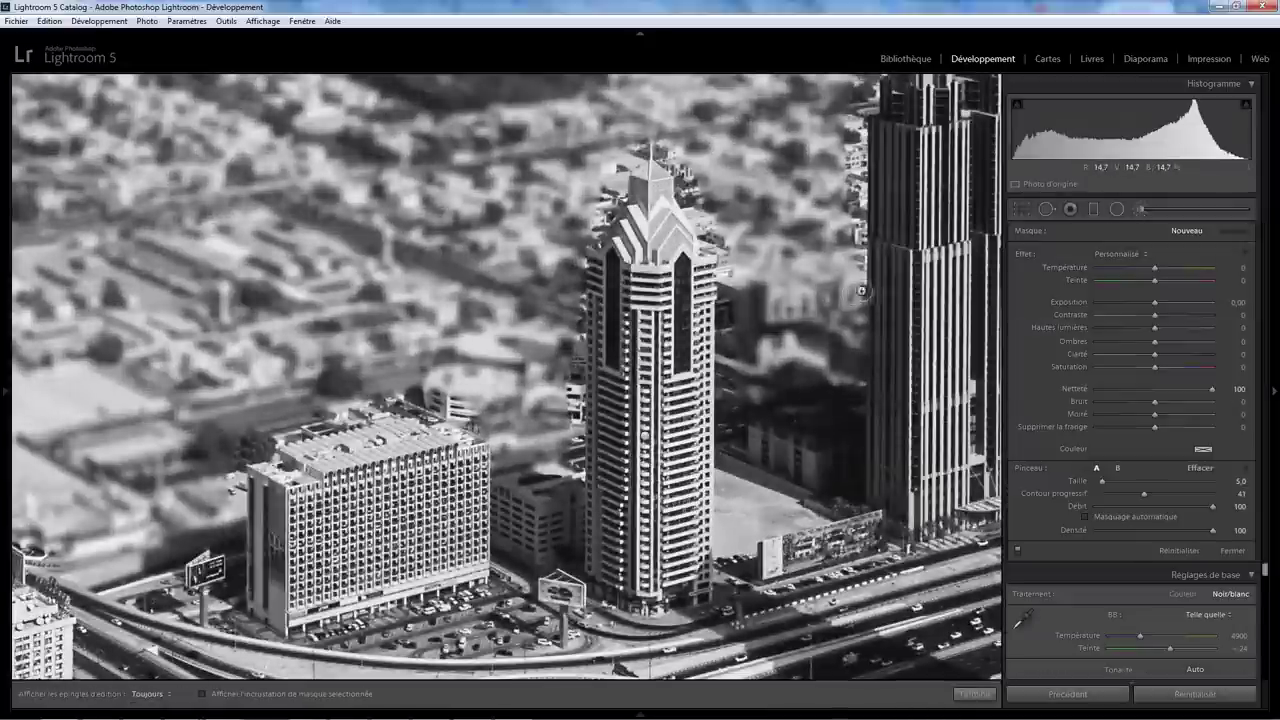
click(645, 440)
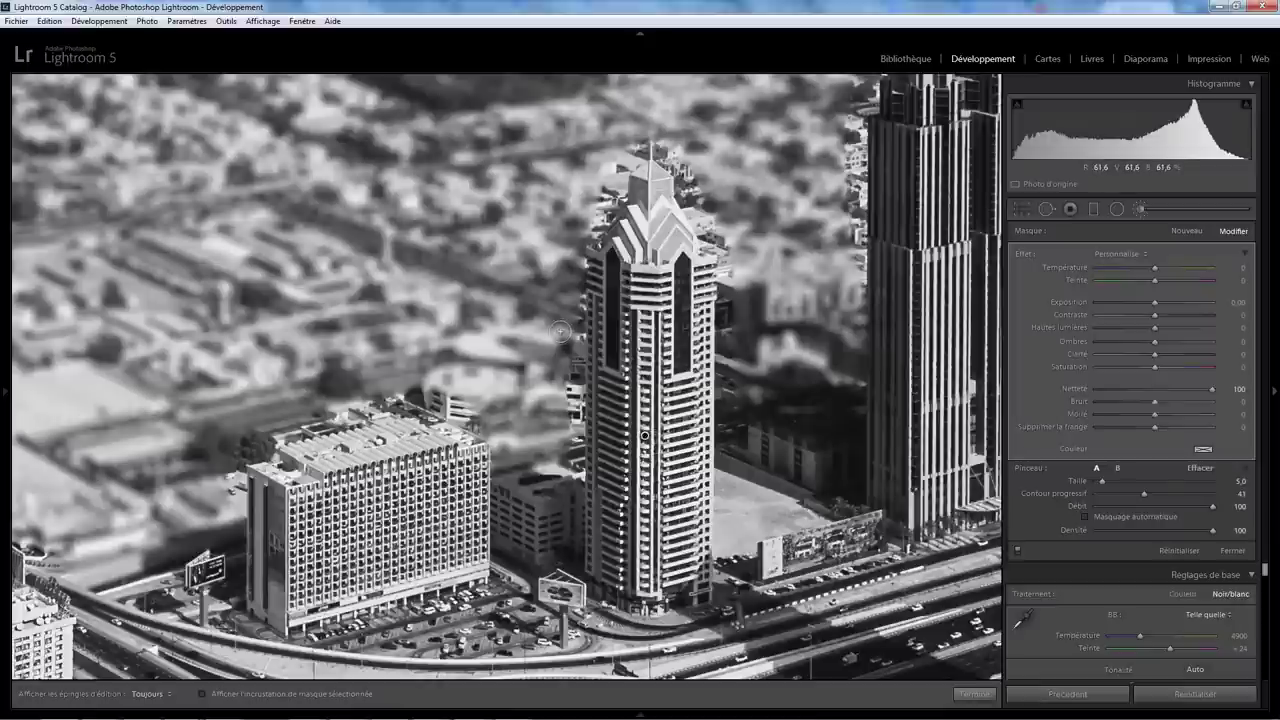
key(alt)
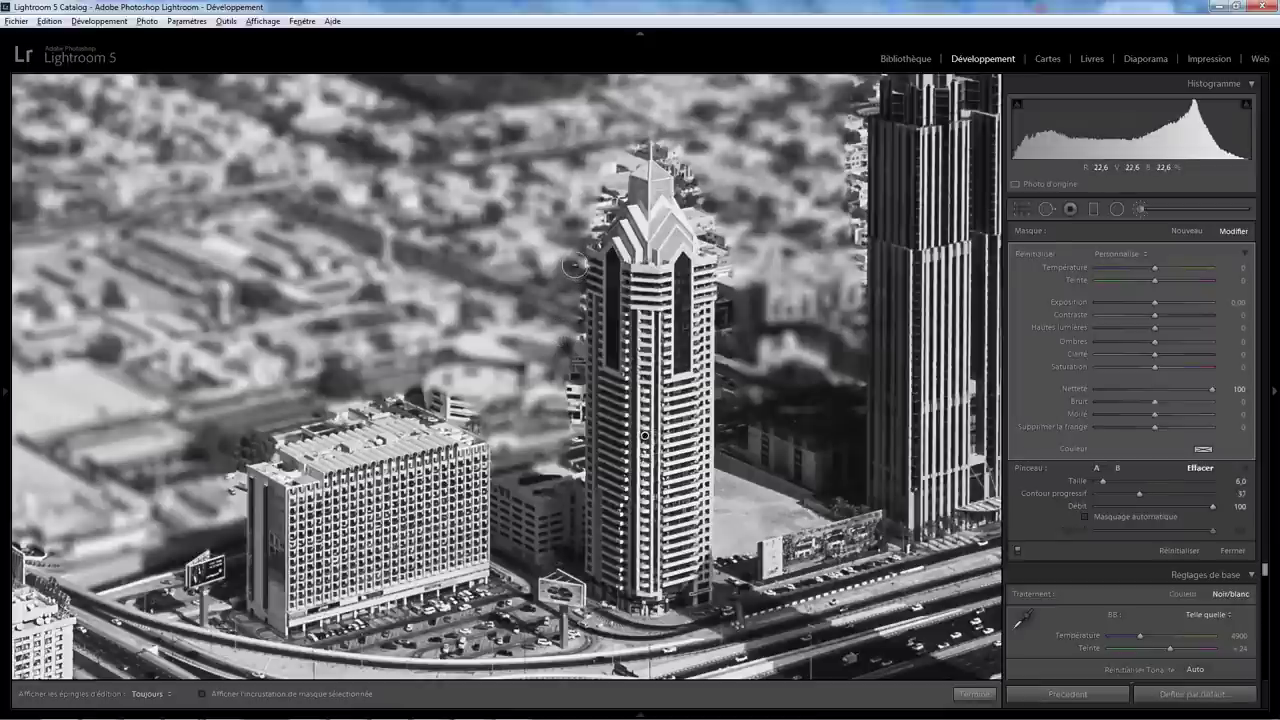
drag(573, 262, 567, 508)
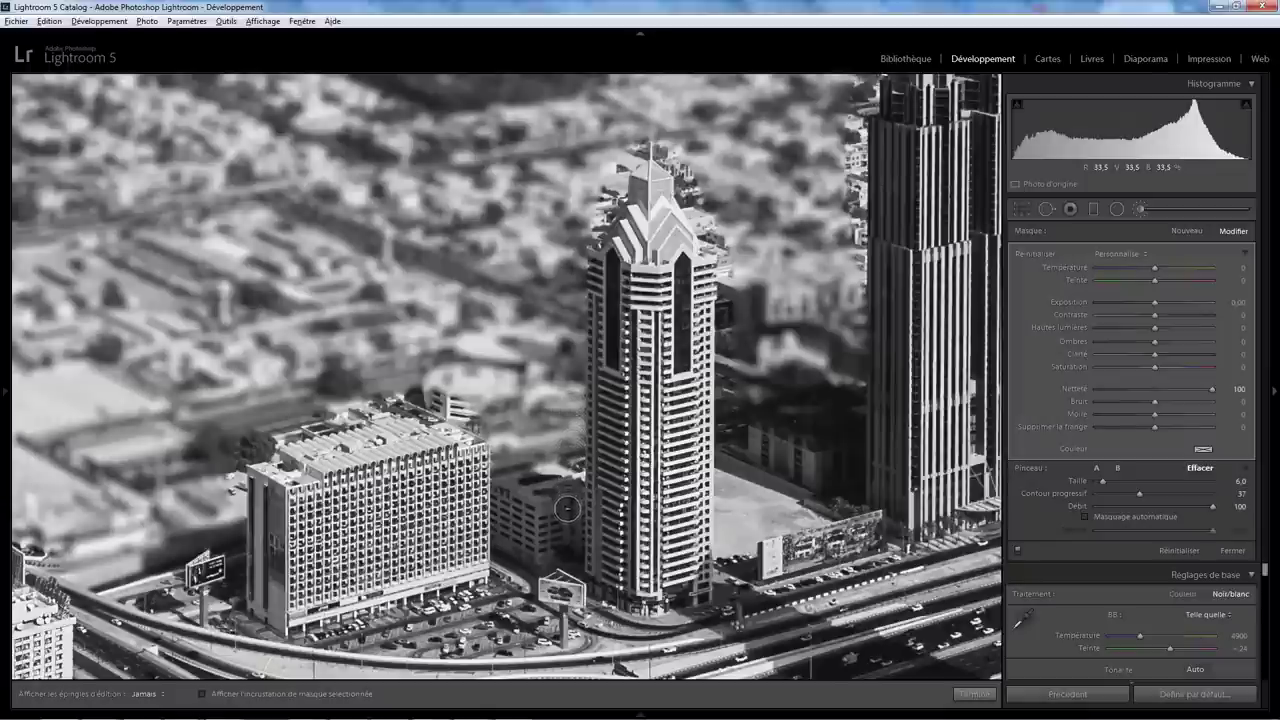
mouse_move(568, 232)
mouse_down()
mouse_move(598, 222)
mouse_move(612, 160)
mouse_move(668, 133)
mouse_move(672, 166)
mouse_move(724, 210)
mouse_move(702, 196)
mouse_move(713, 236)
mouse_up()
- Toggle mask pins and switch between erasing and painting to check the tower edges
key(h)
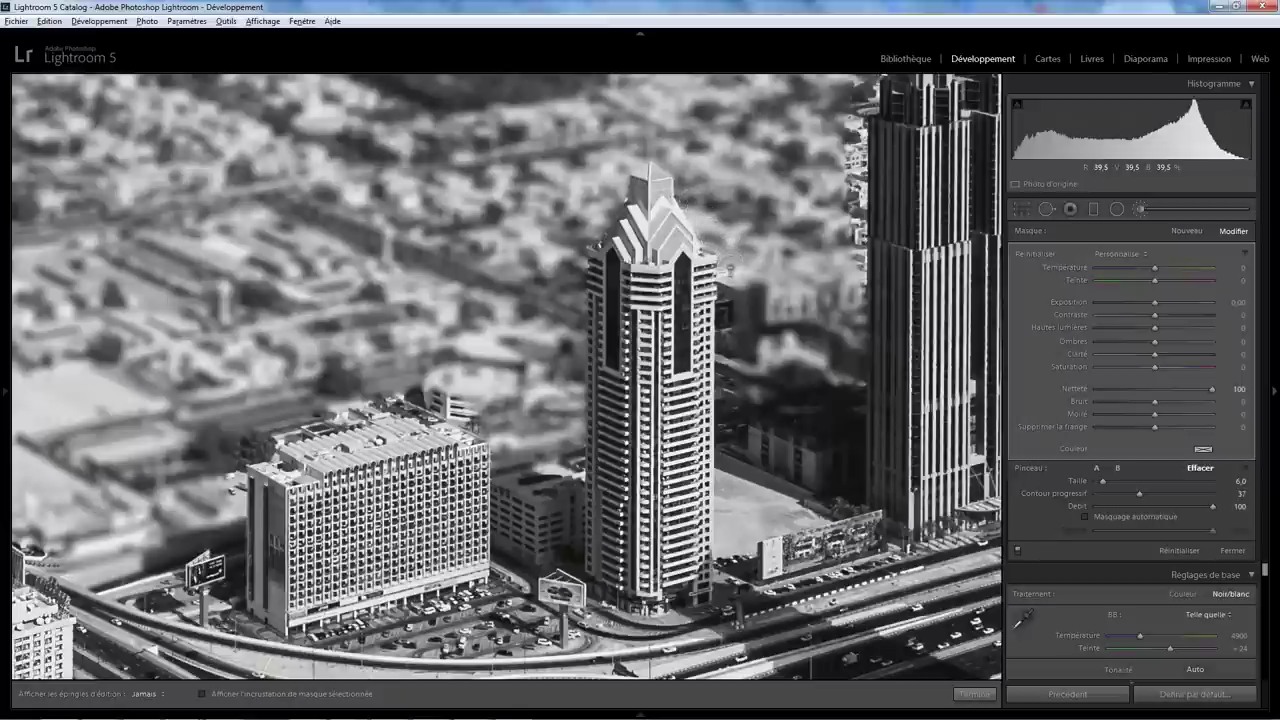
key(h)
key(h)
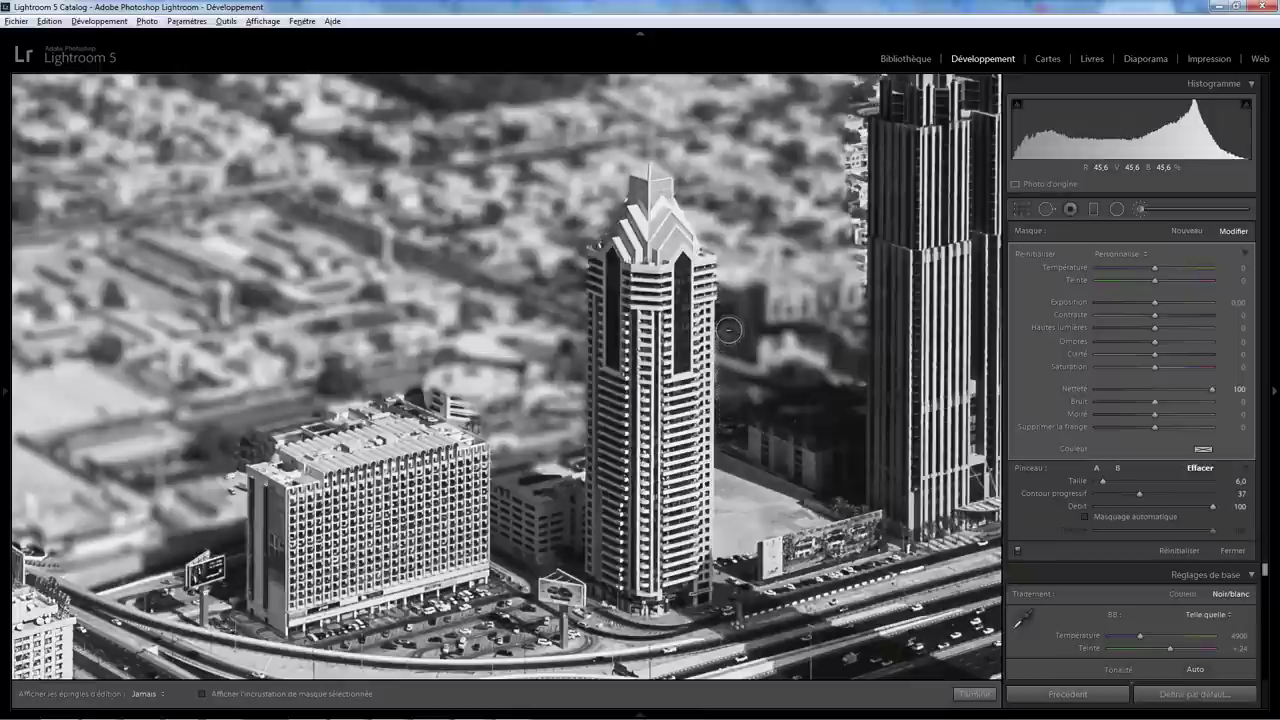
key(h)
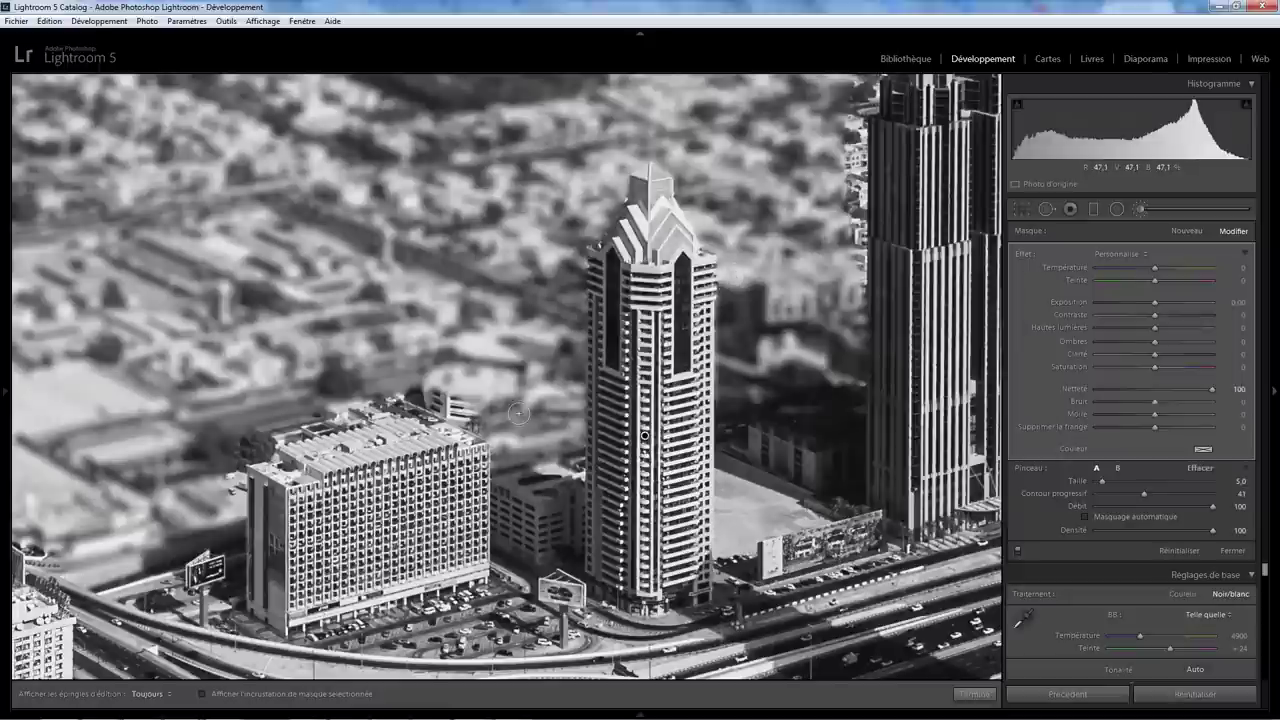
key(alt)
key(h)
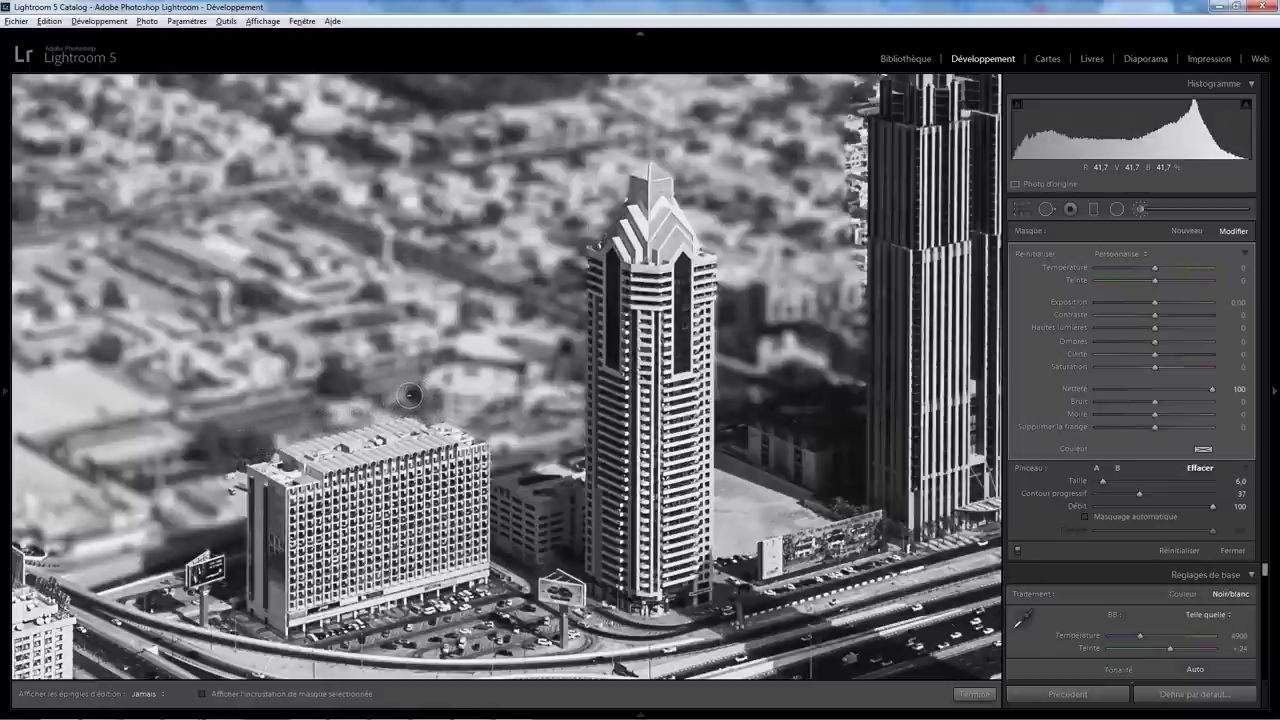
key(h)
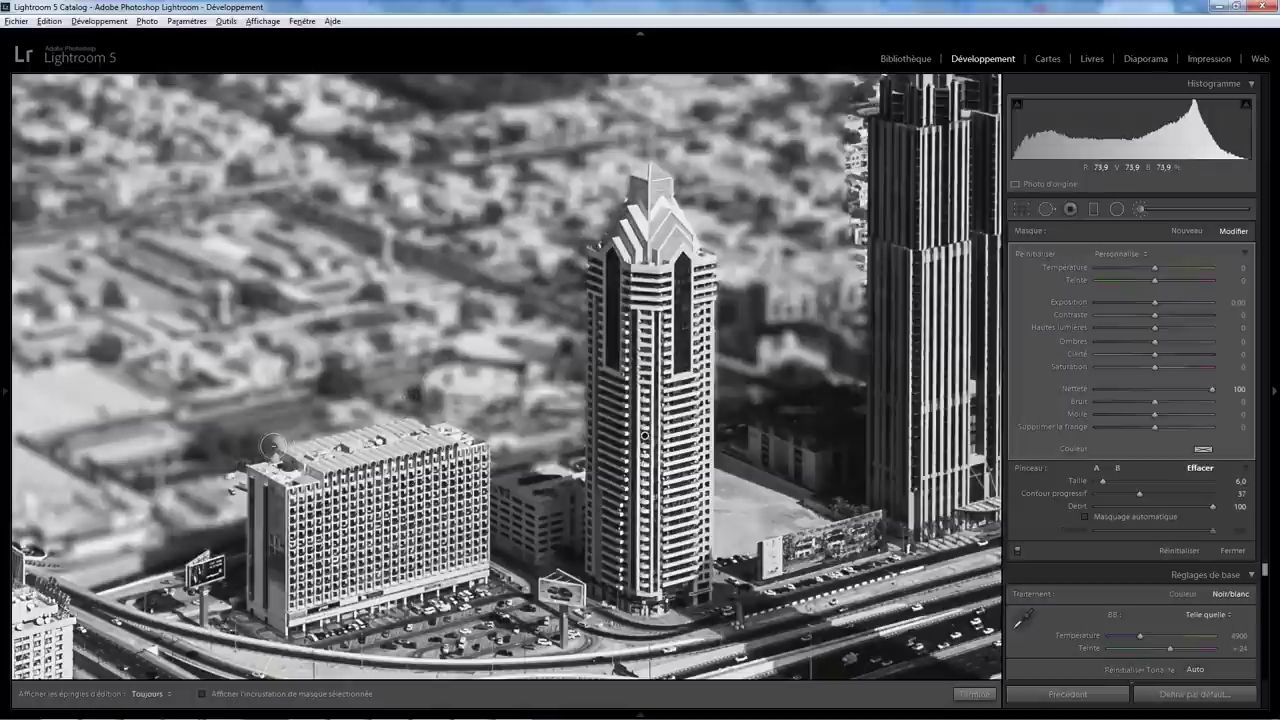
key(h)
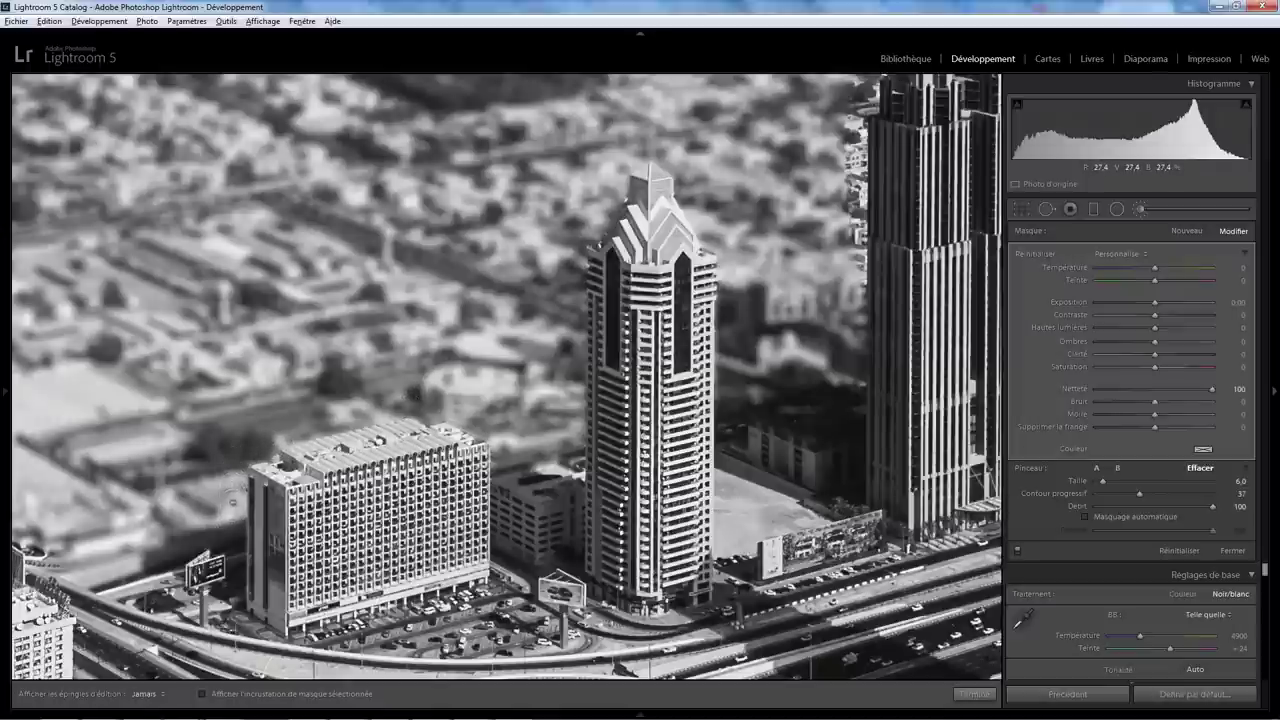
key(h)
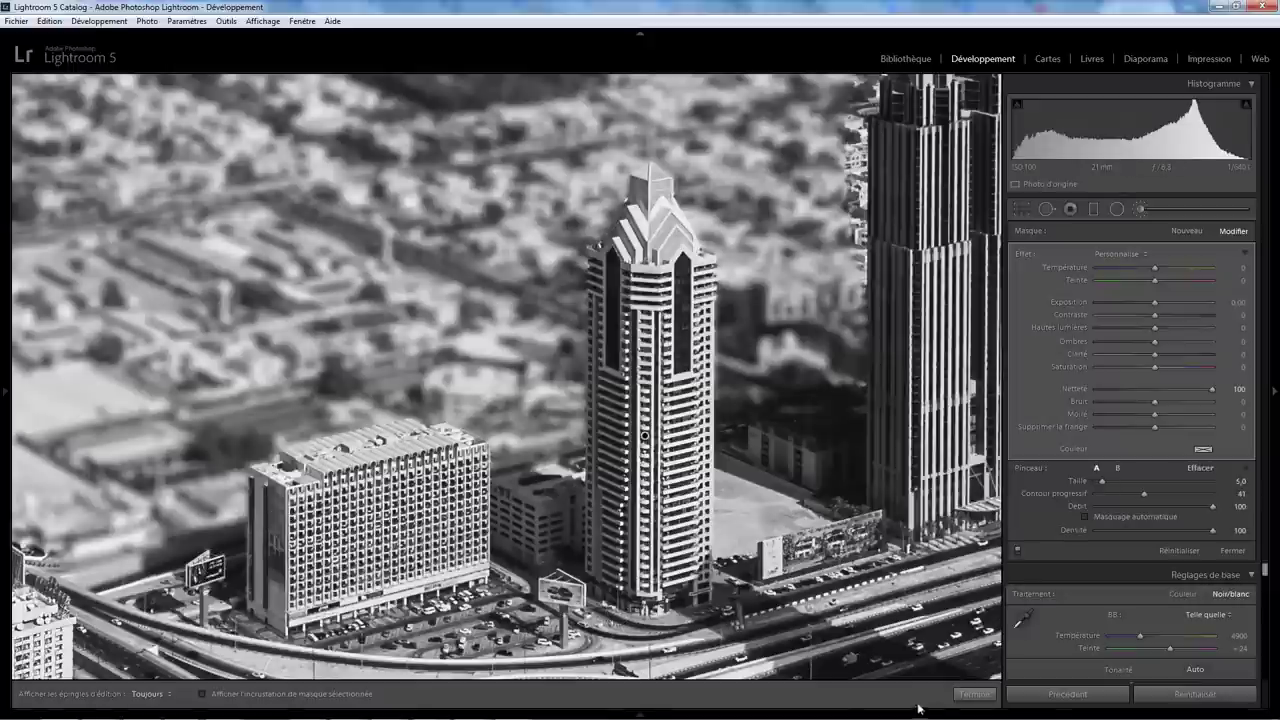
- Pan to the twin towers, select the existing brush mask, and erase up the tower's left edge
click(976, 695)
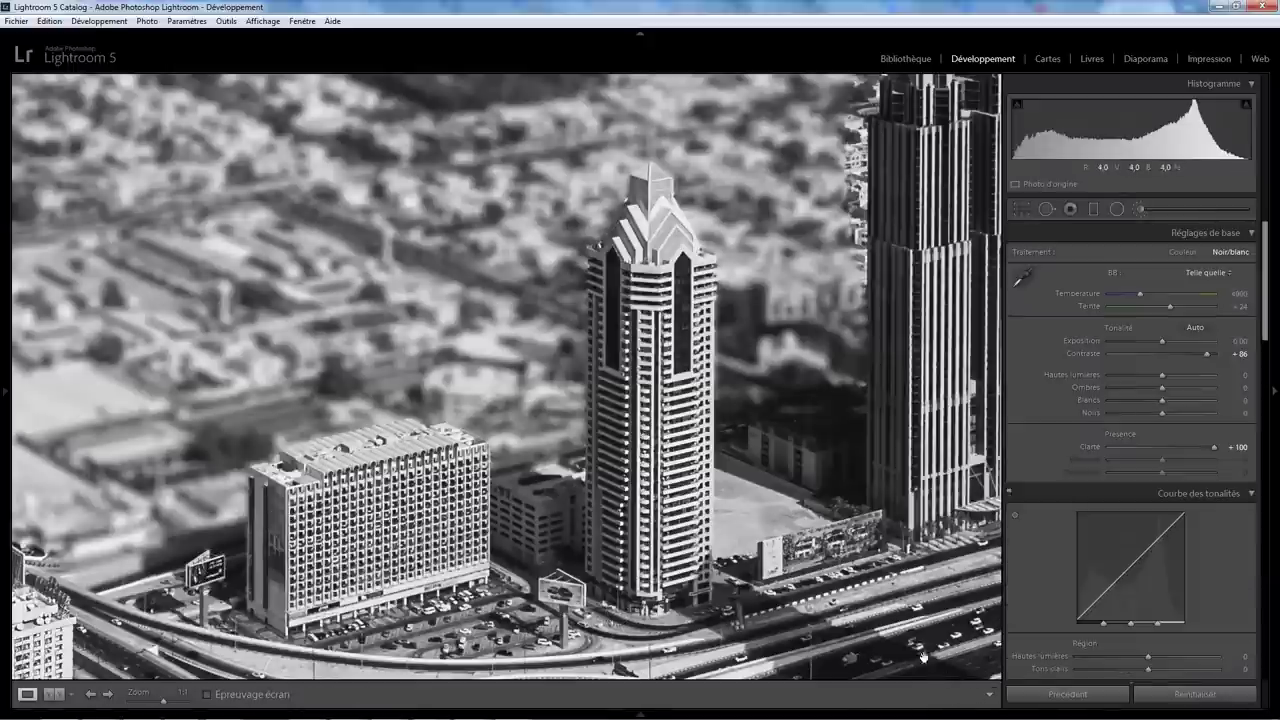
drag(732, 436, 576, 420)
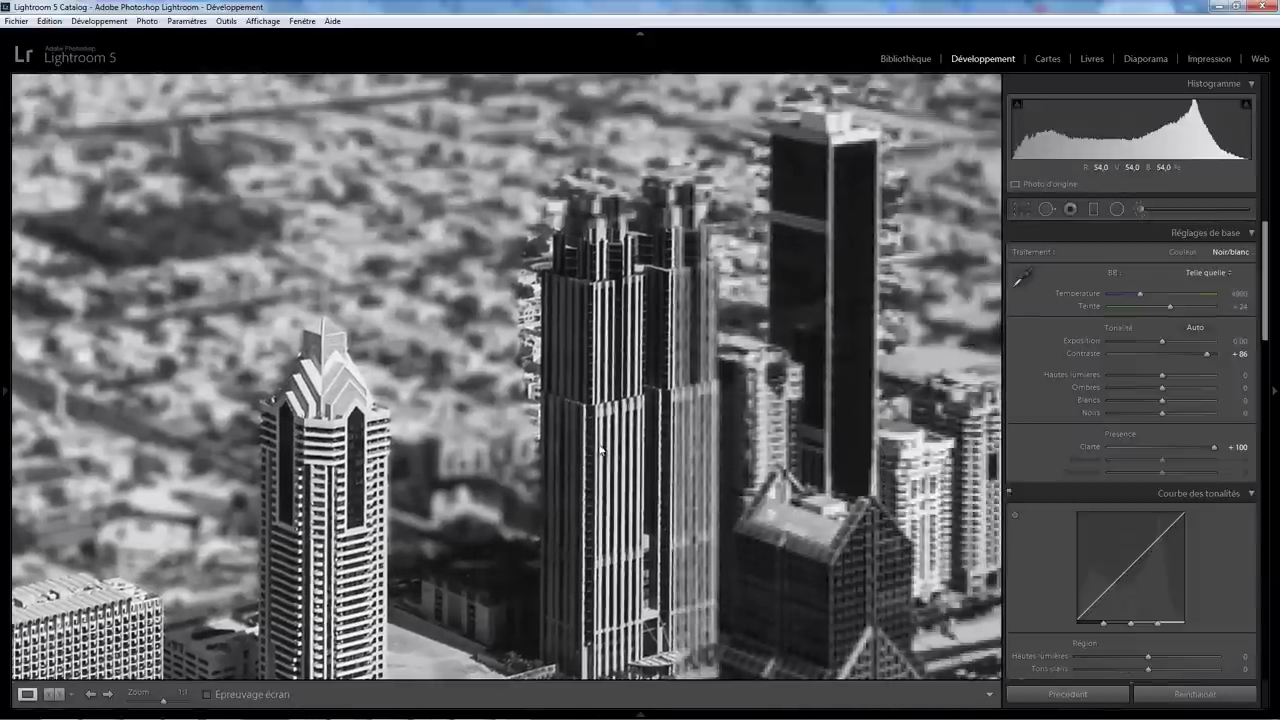
click(1140, 209)
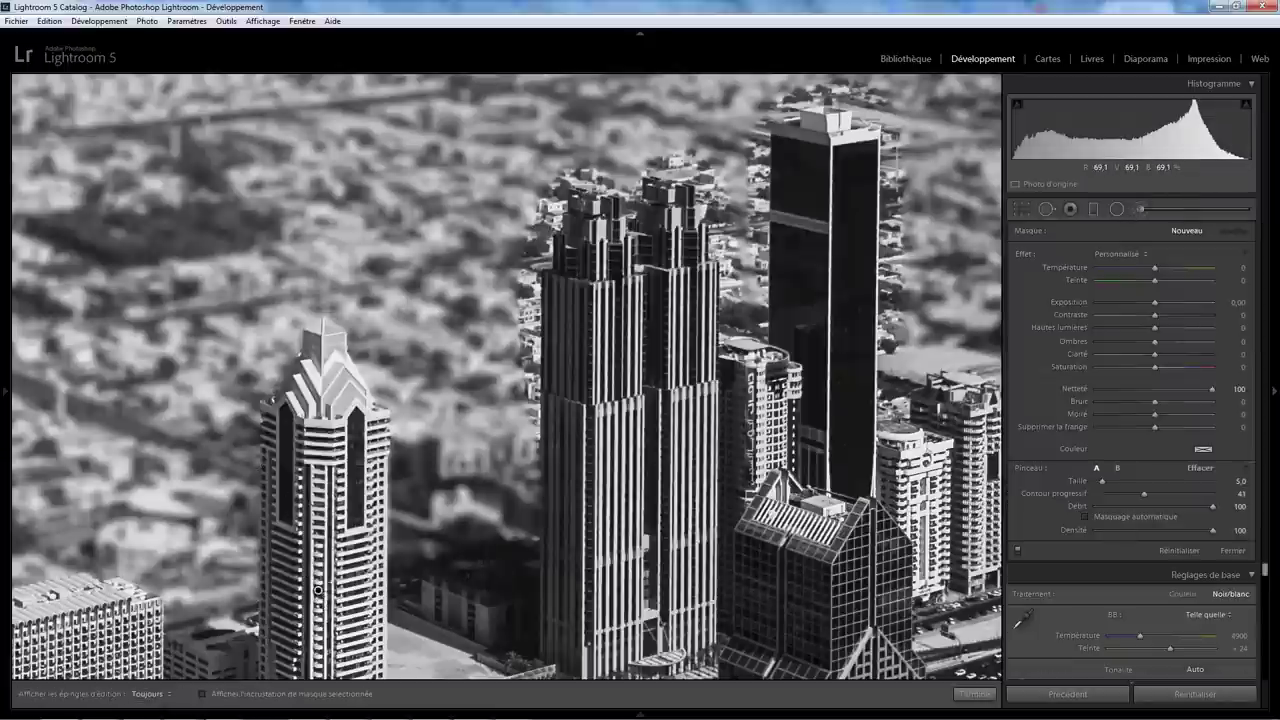
drag(560, 375, 542, 425)
key(alt)
key(h)
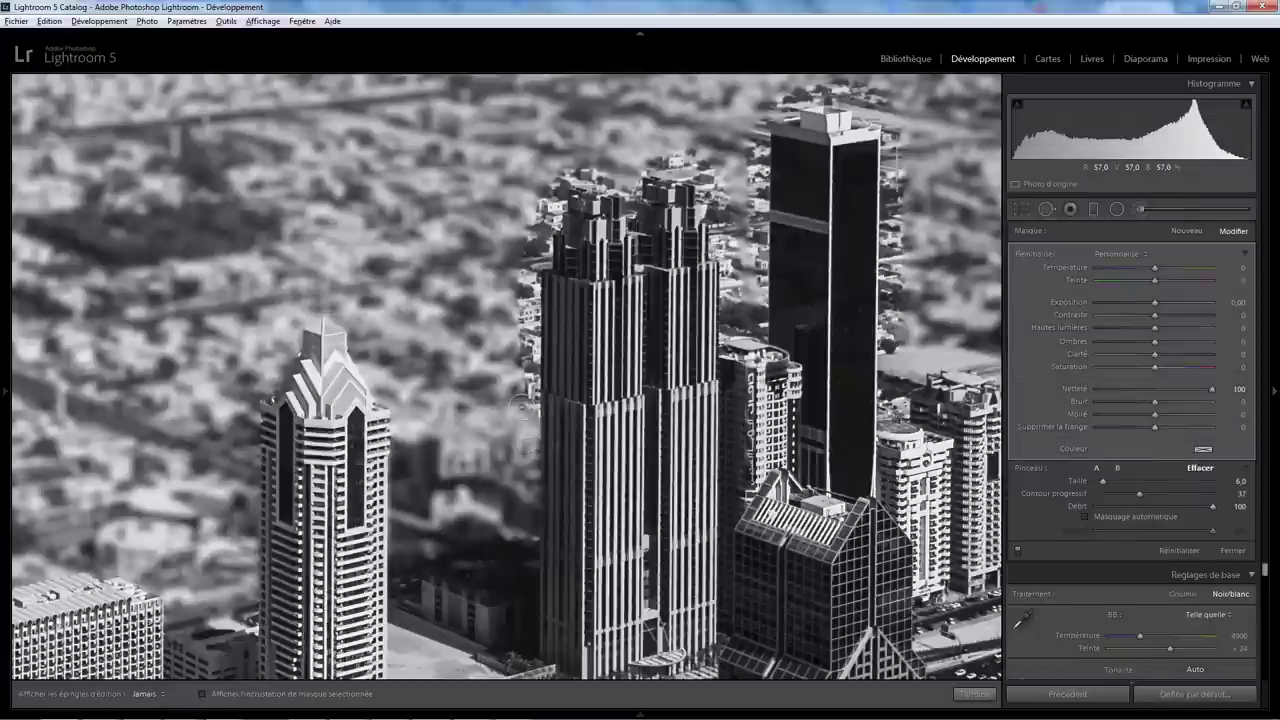
mouse_move(530, 409)
mouse_down()
mouse_move(543, 222)
mouse_move(558, 186)
mouse_move(588, 173)
mouse_move(704, 166)
mouse_move(693, 181)
mouse_move(729, 233)
mouse_move(736, 322)
mouse_move(737, 269)
mouse_move(752, 324)
mouse_move(754, 129)
mouse_up()
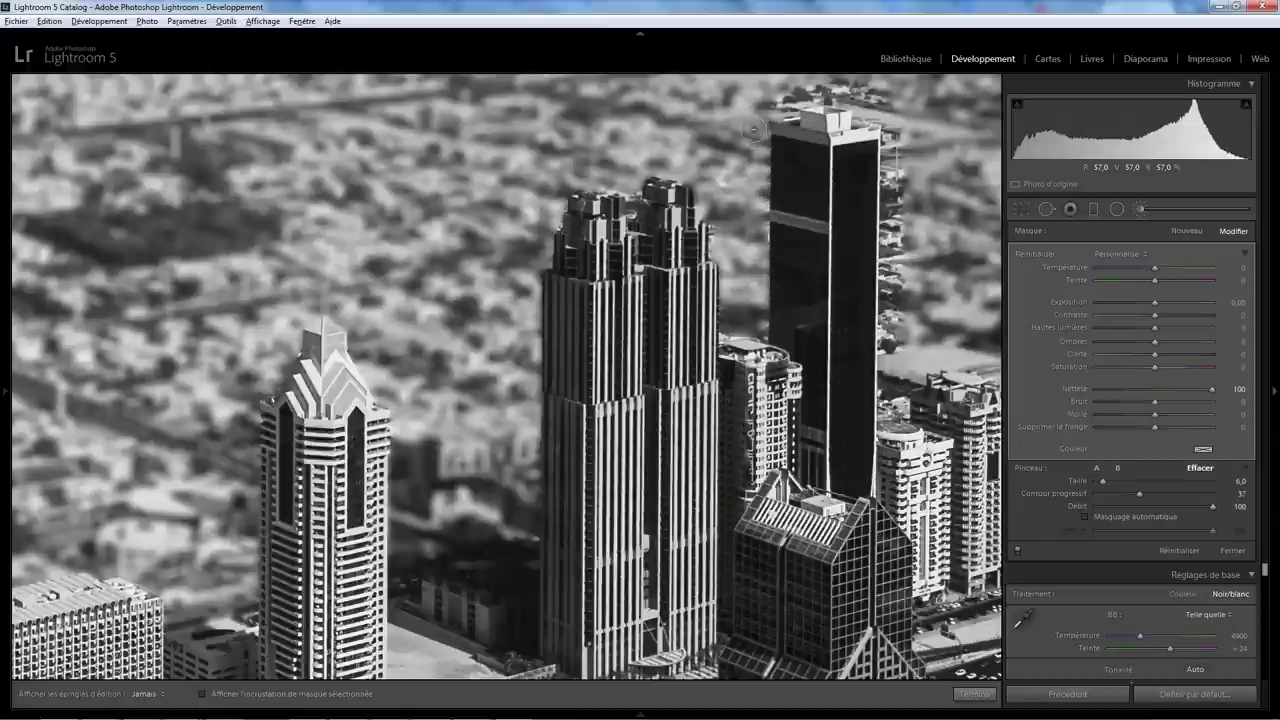
- Erase mask spill along the dark tower's right and top edges
drag(755, 208, 770, 268)
mouse_move(896, 125)
mouse_down()
mouse_move(891, 377)
mouse_move(890, 347)
mouse_up()
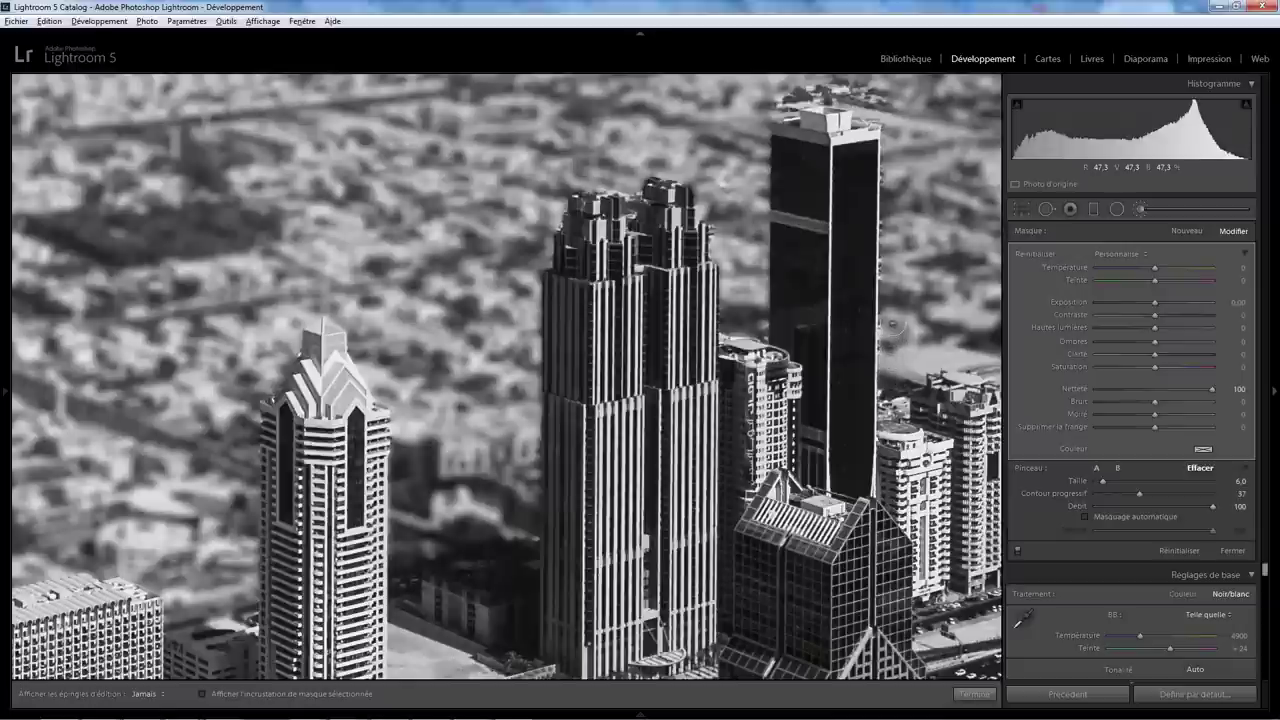
drag(892, 225, 894, 188)
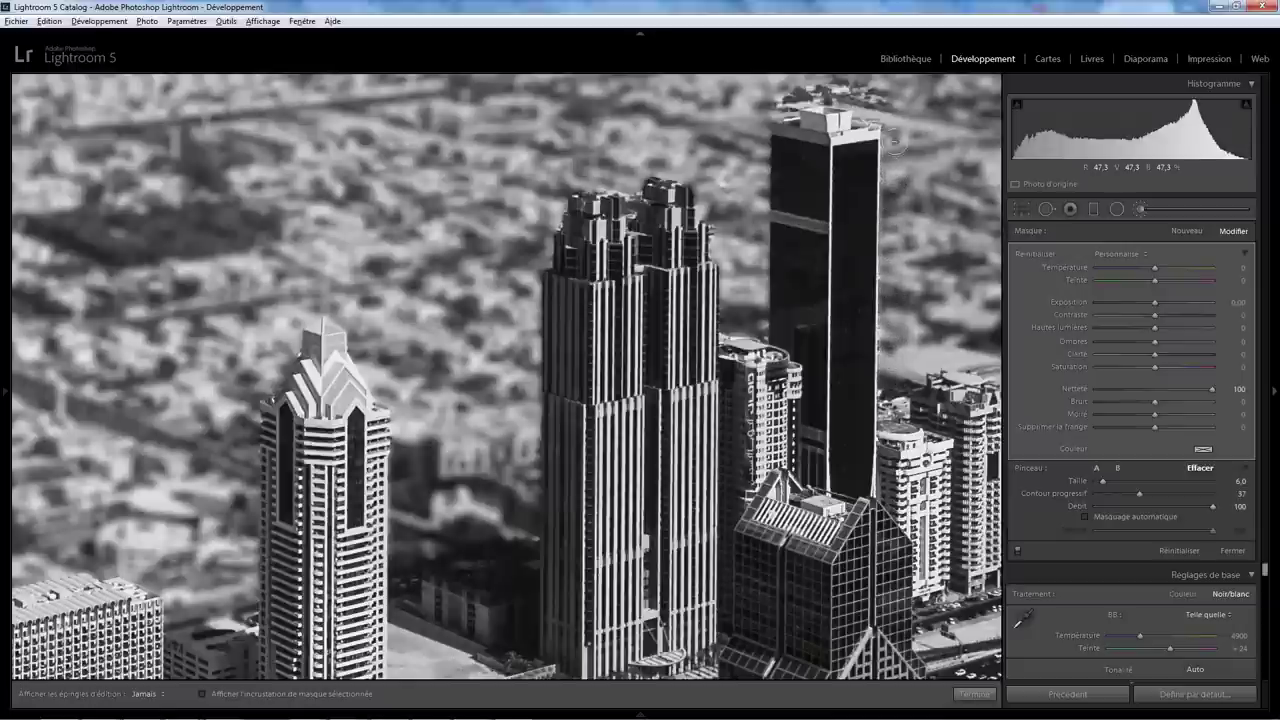
mouse_move(892, 111)
mouse_down()
mouse_move(822, 88)
mouse_move(785, 100)
mouse_move(830, 88)
mouse_move(860, 95)
mouse_move(791, 95)
mouse_up()
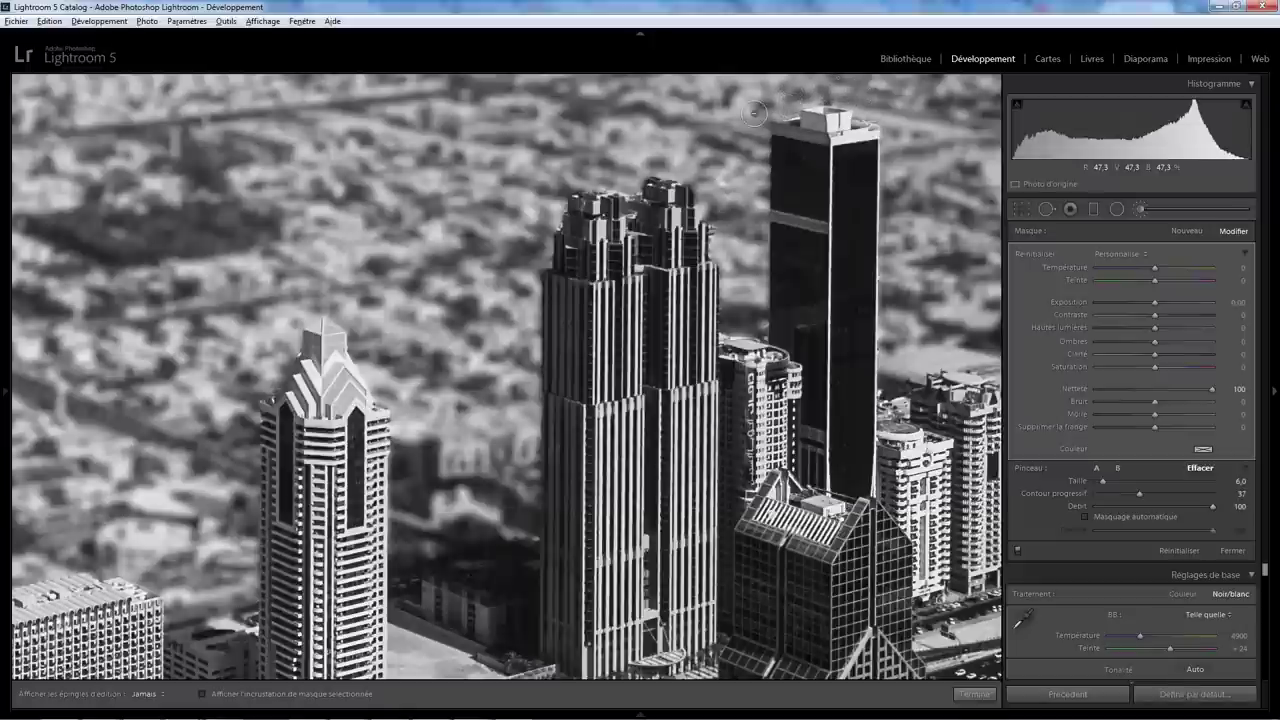
key(h)
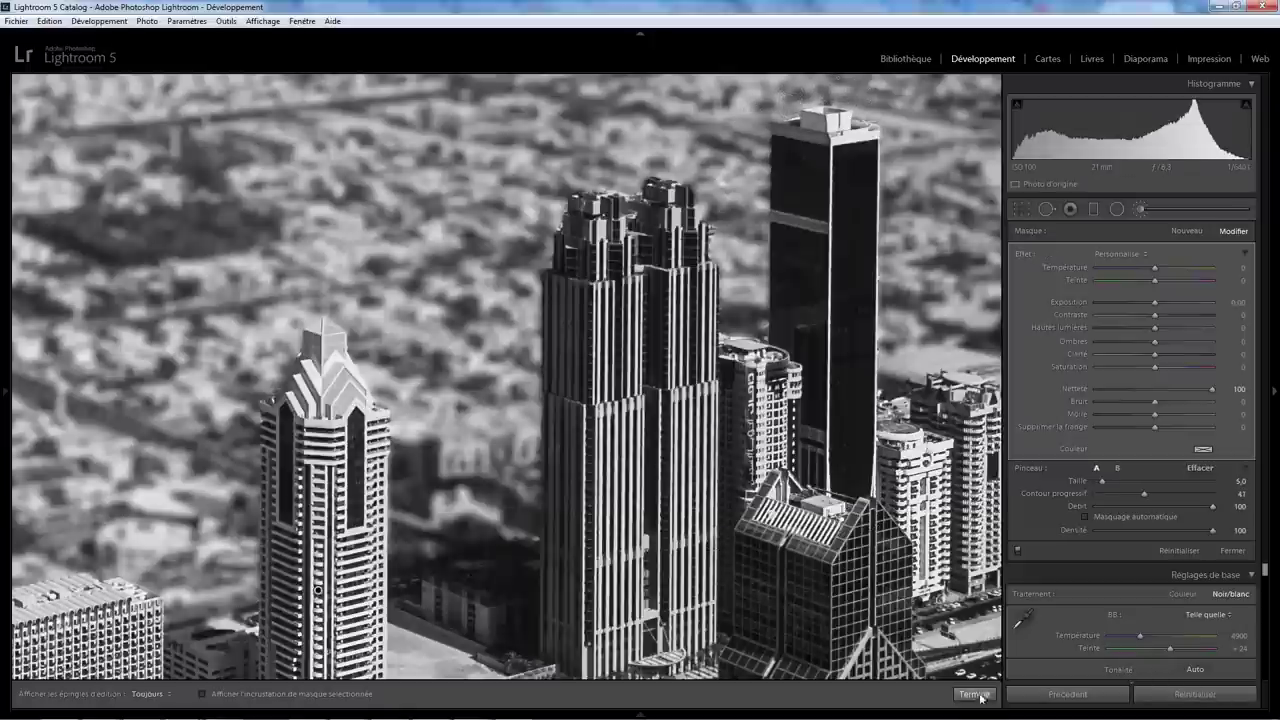
- Close the Adjustment Brush and view the whole photo at Fit zoom
click(975, 693)
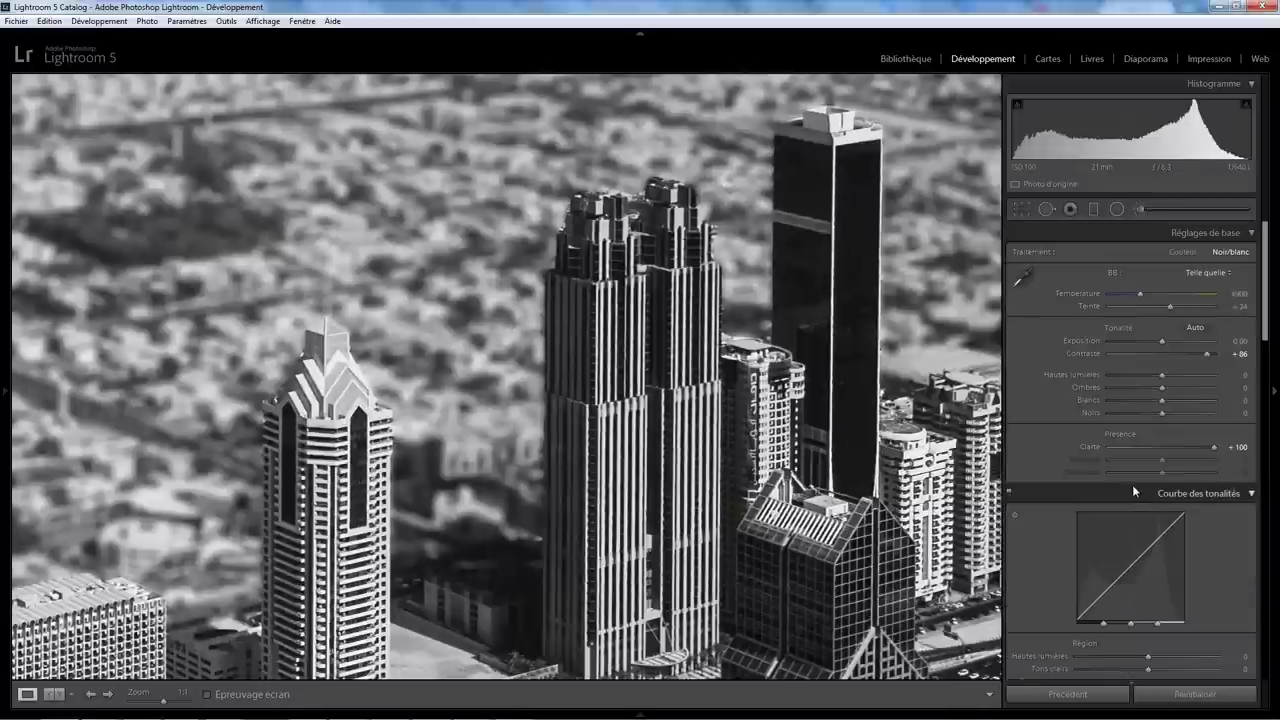
click(584, 394)
click(584, 394)
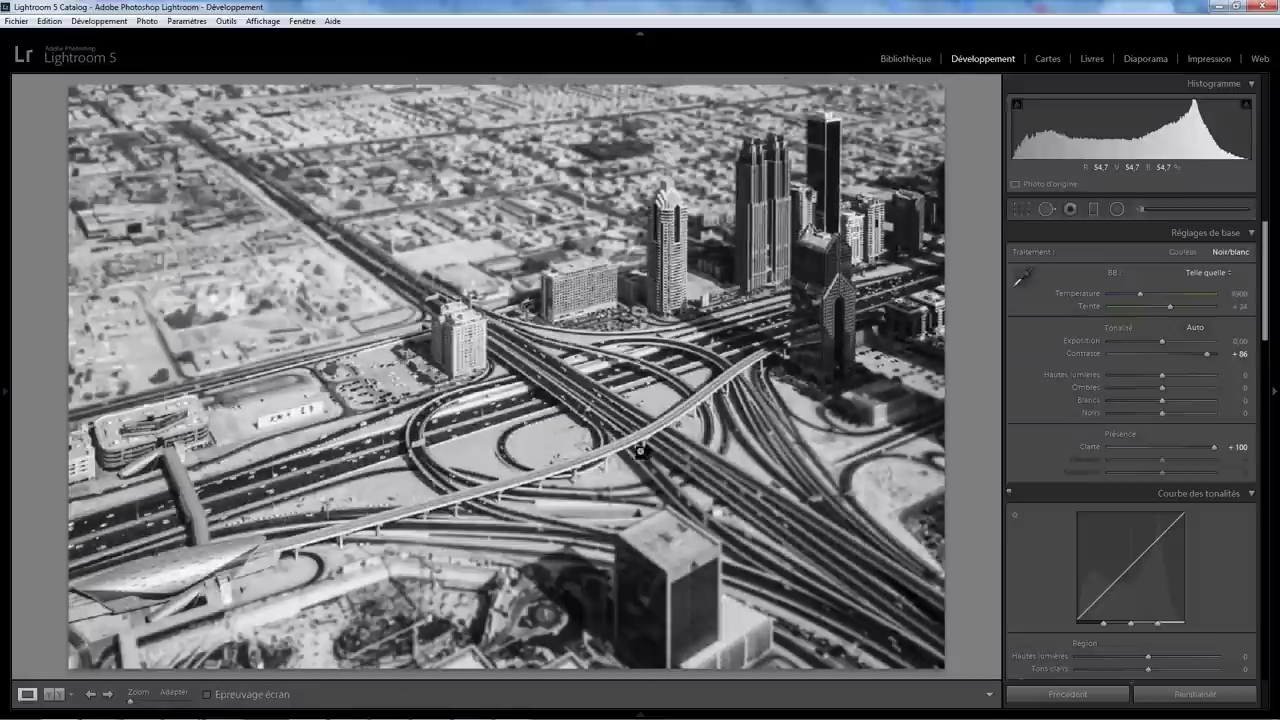